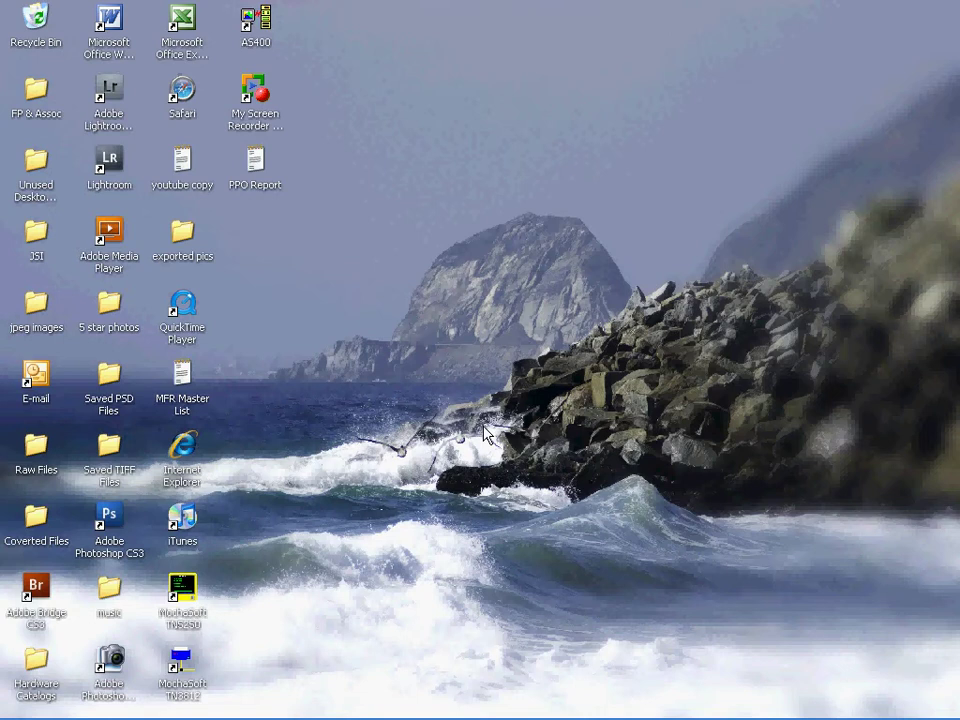
# Step: Bring up the Mocha TN3812 printer session window to check its queue and minimize it again
pyautogui.moveTo(485, 713)
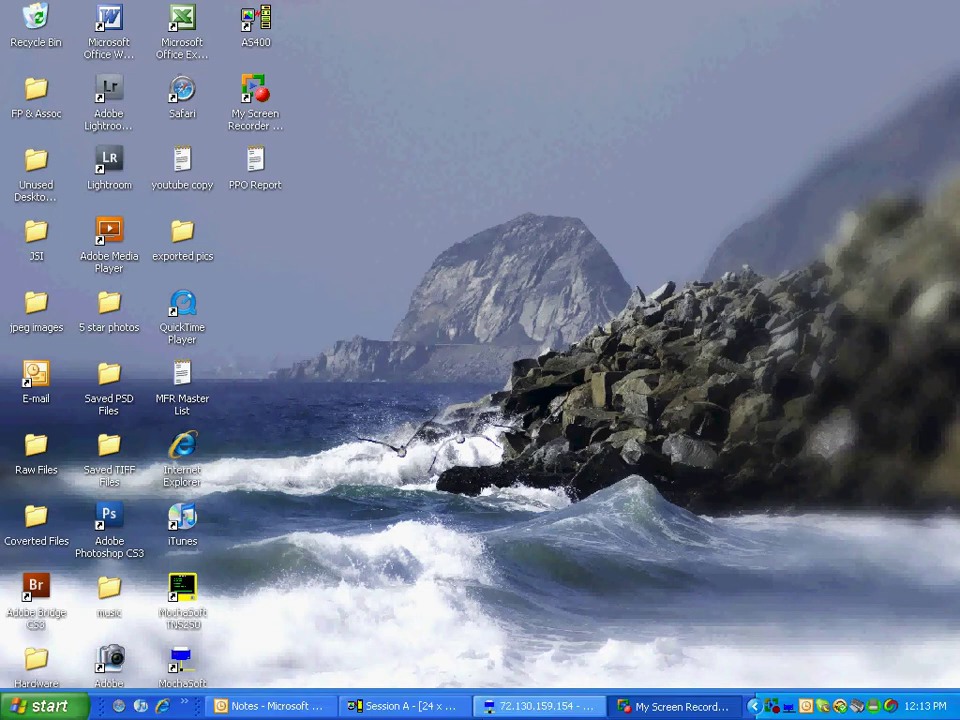
pyautogui.click(519, 707)
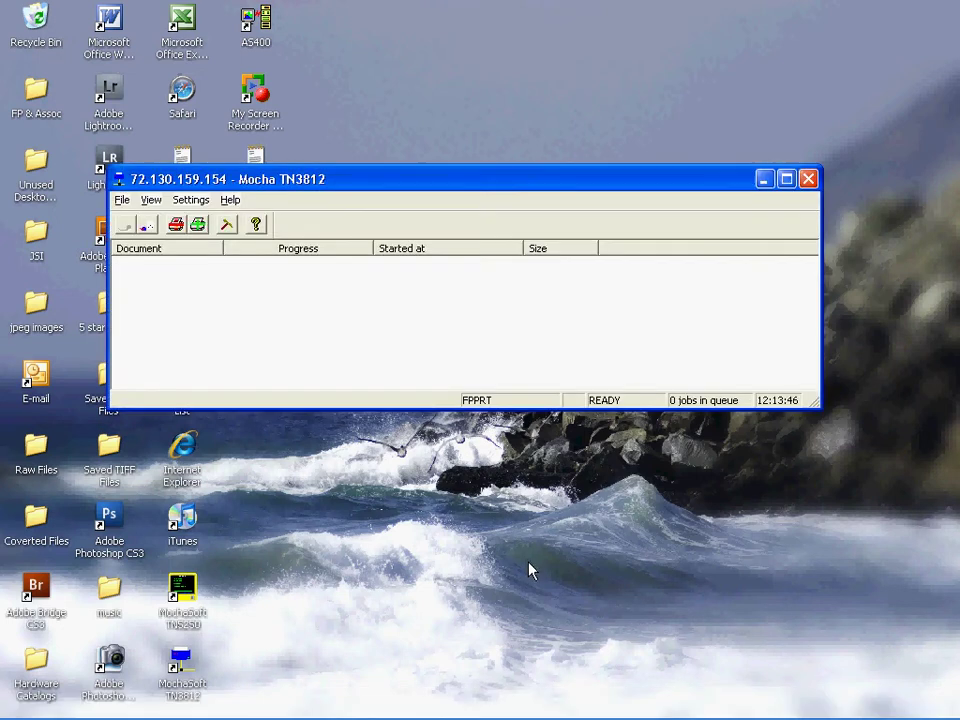
pyautogui.click(765, 181)
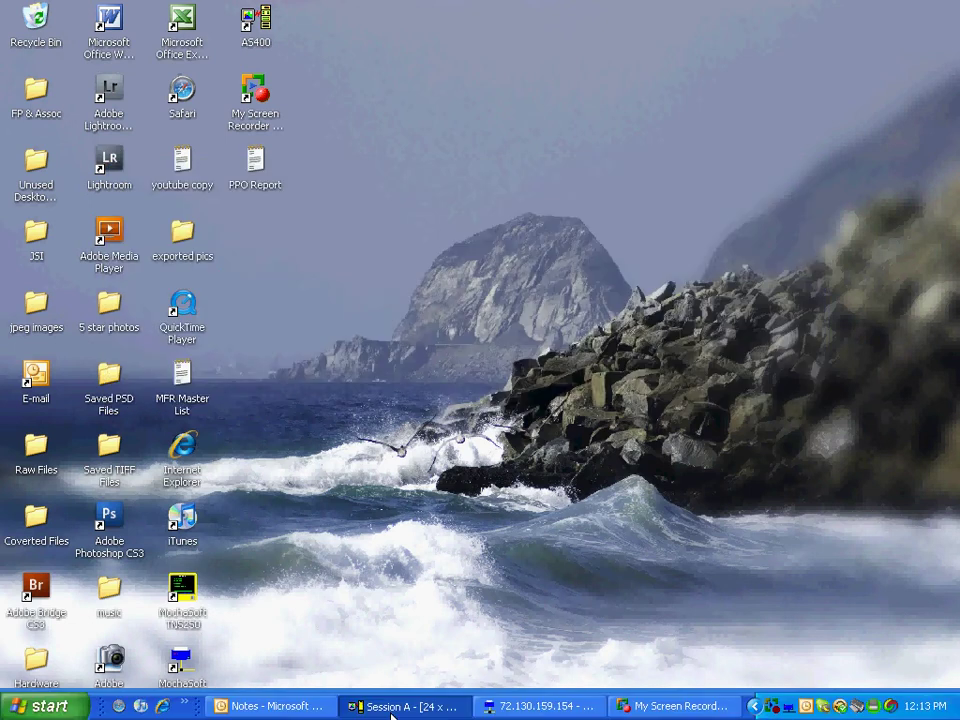
# Step: Switch to the Session A terminal, return to the Estimating main menu with option 23, and display the report menu with option 21
pyautogui.click(392, 707)
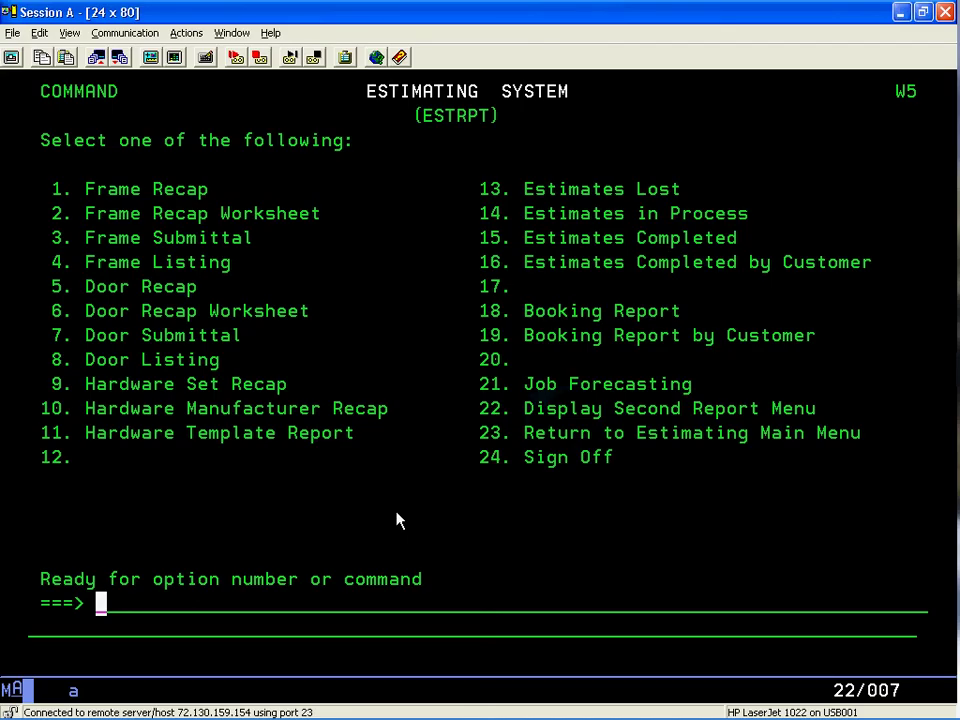
pyautogui.write('23')
pyautogui.press('Return')
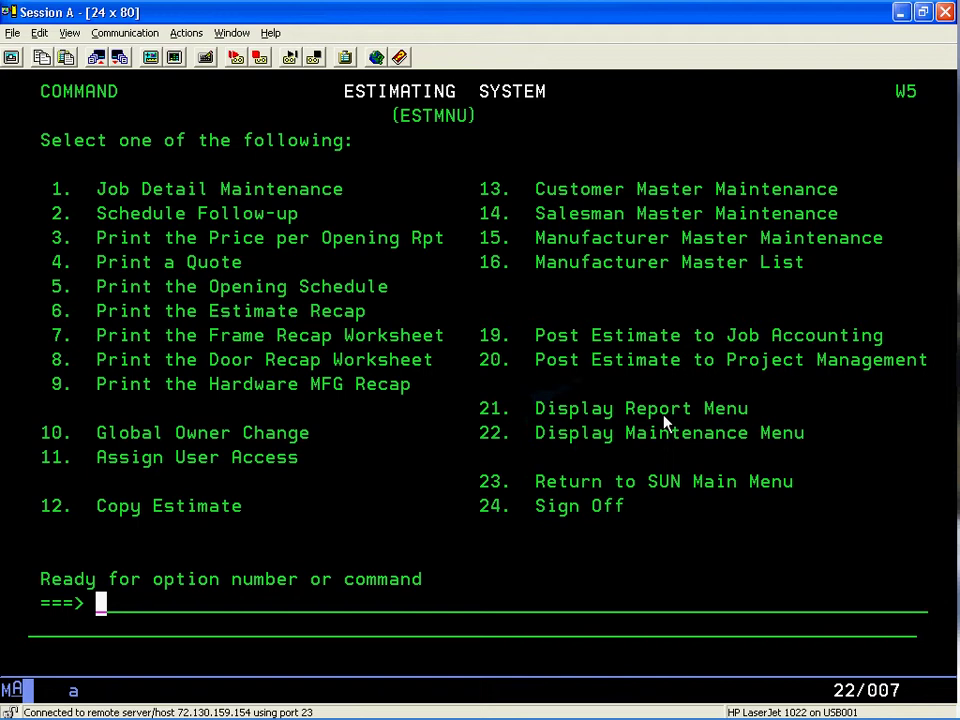
pyautogui.write('21')
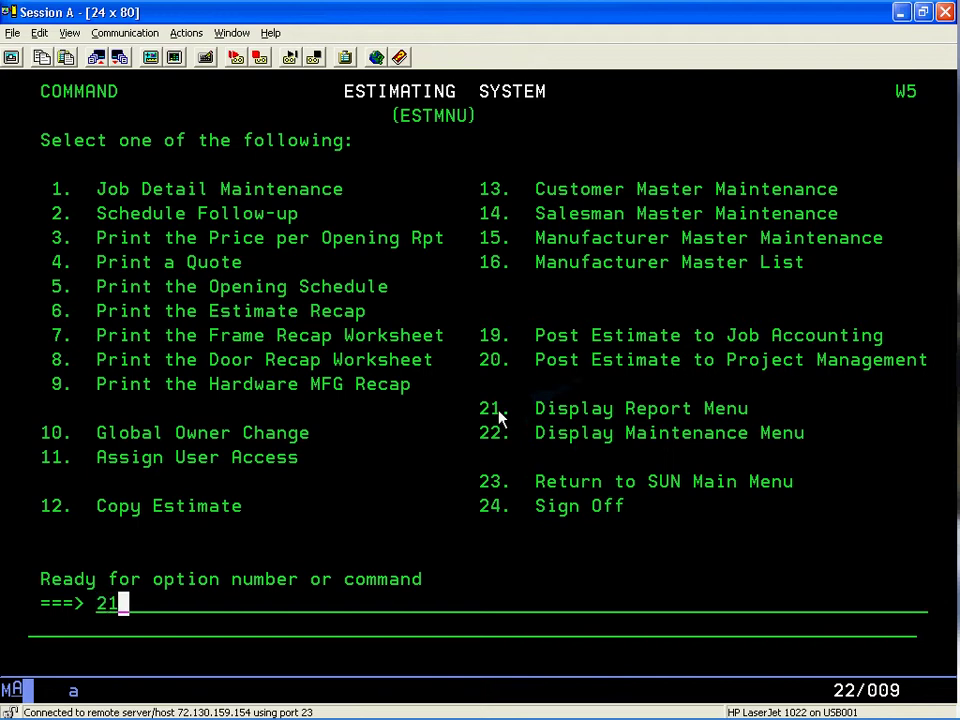
pyautogui.press('Return')
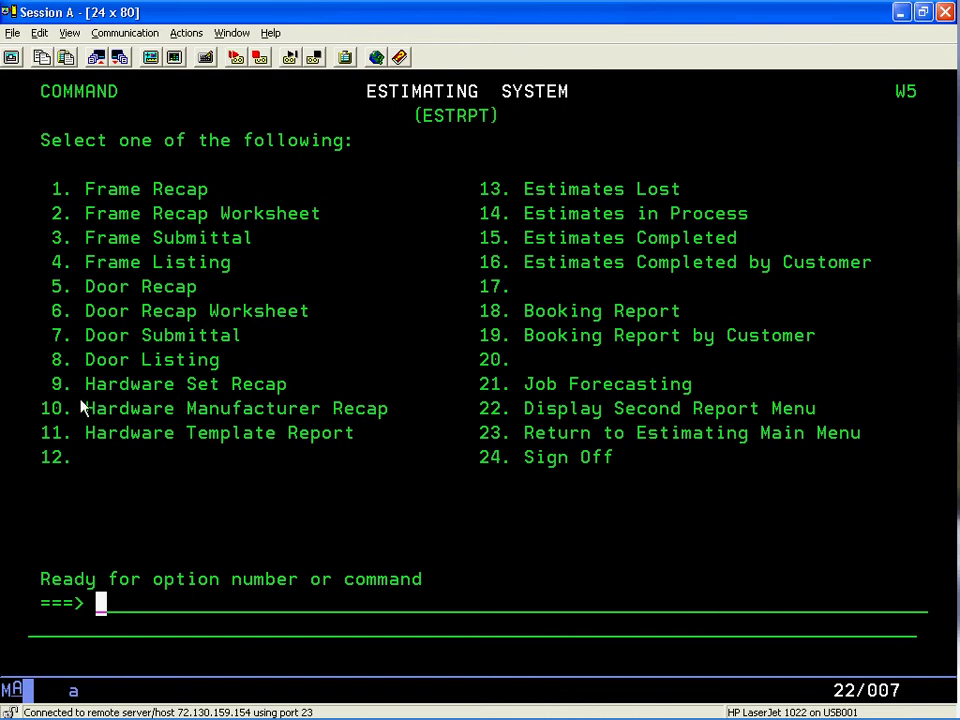
# Step: Run the Hardware Set Recap report, option 9, for EST number 710112
pyautogui.write('9')
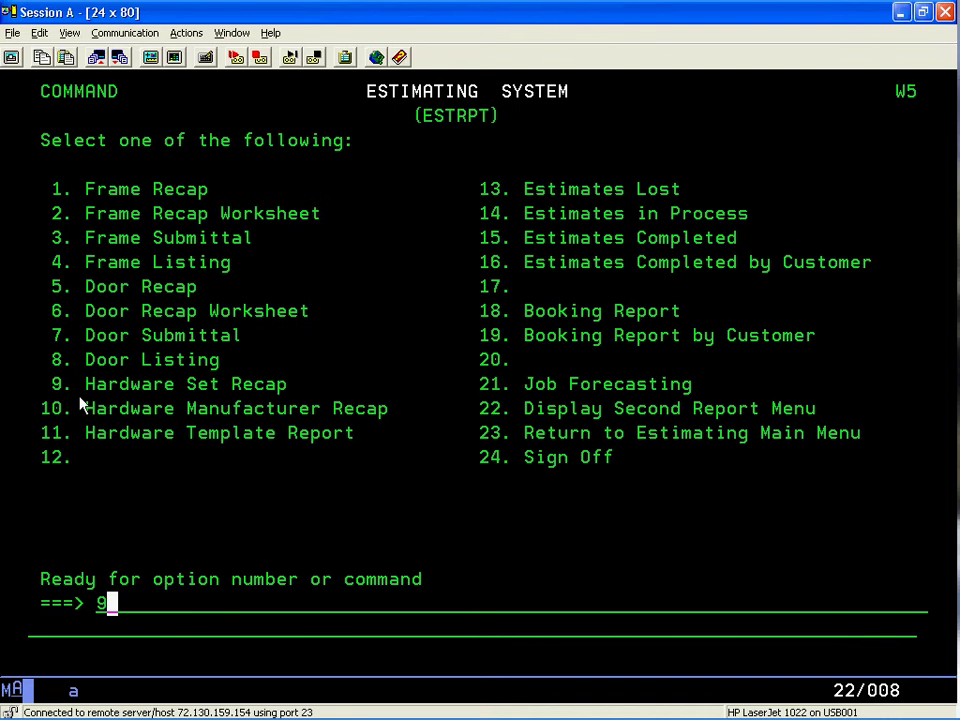
pyautogui.press('Return')
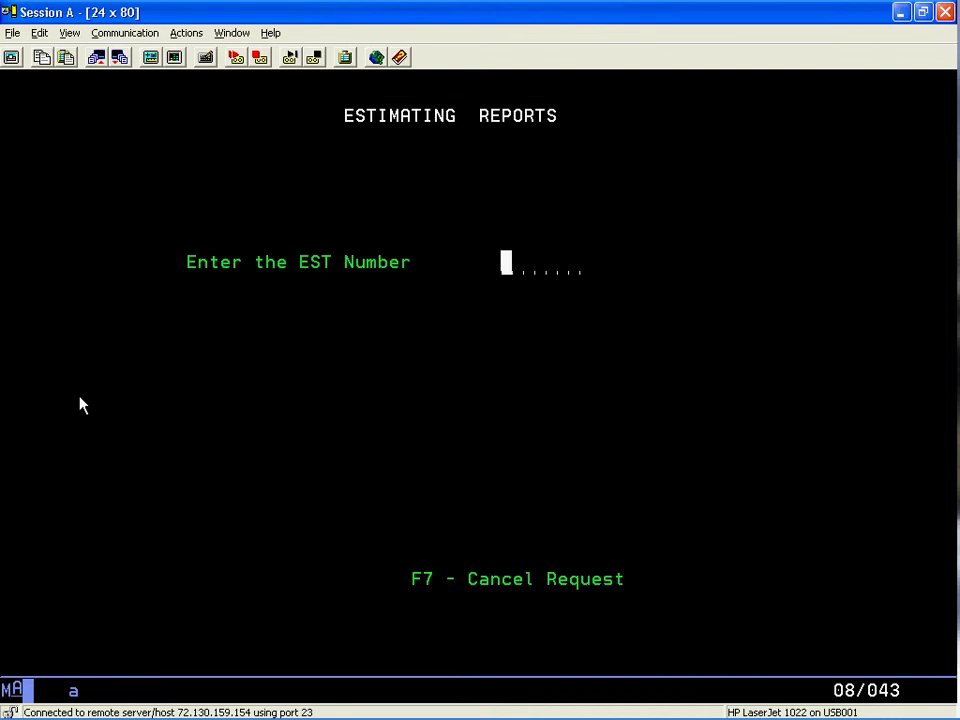
pyautogui.write('710')
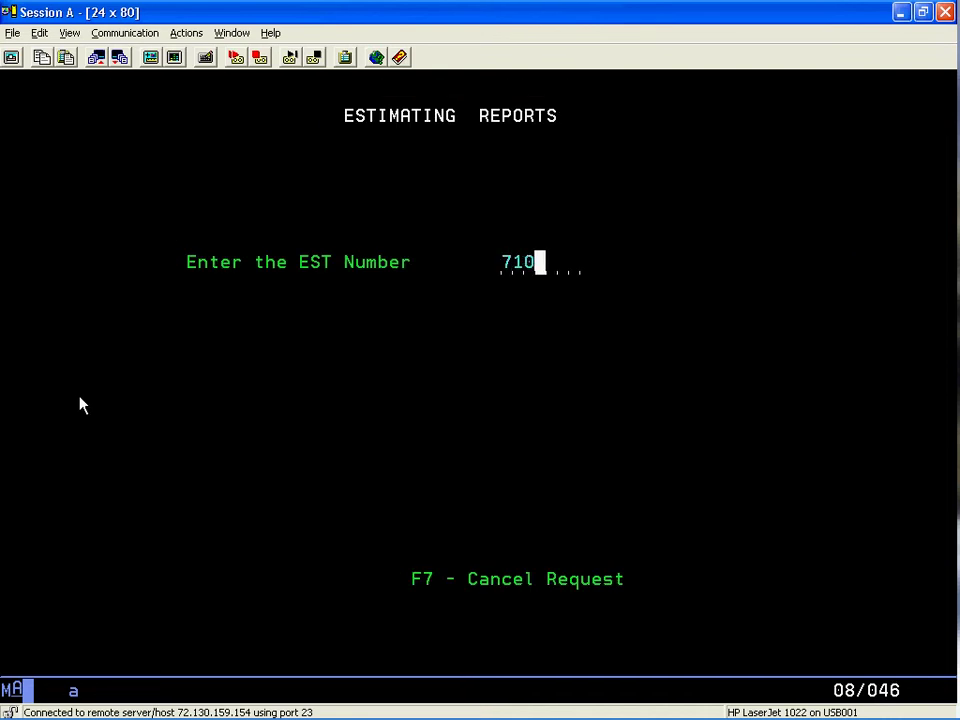
pyautogui.write('112')
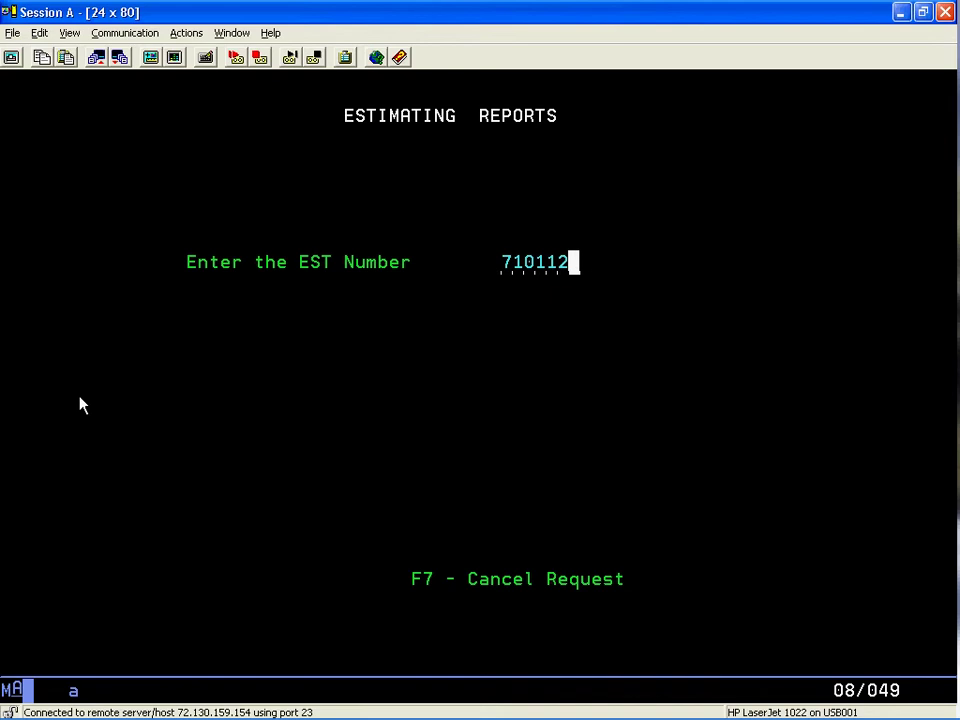
pyautogui.press('Control_R')
pyautogui.press('Return')
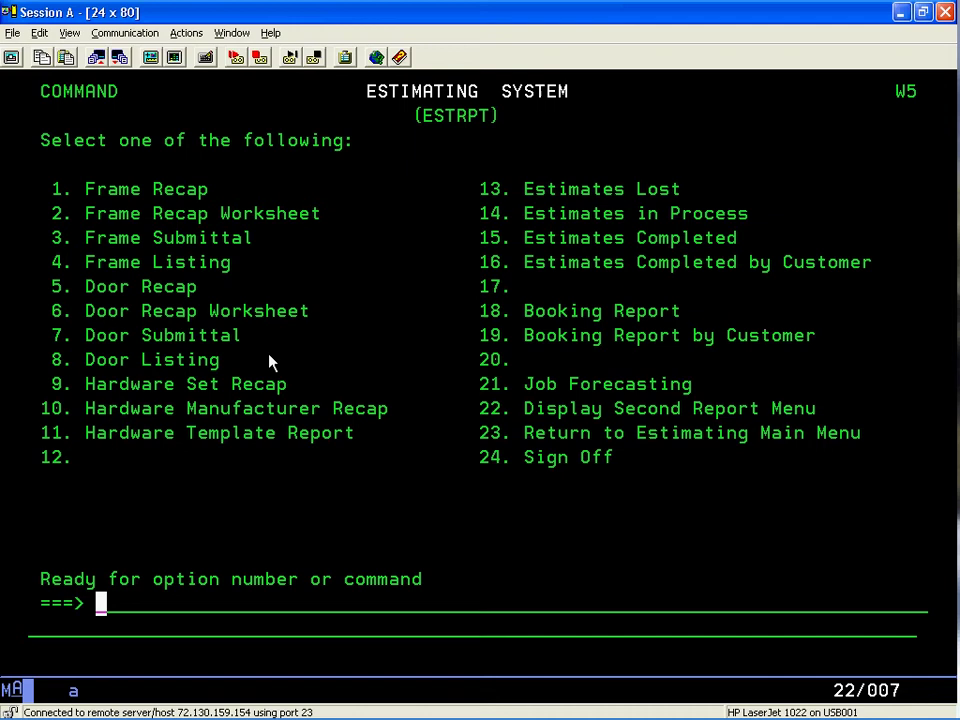
# Step: Minimize the terminal, open the desktop file PRN12-14-41 with Notepad, and maximize its window
pyautogui.click(901, 12)
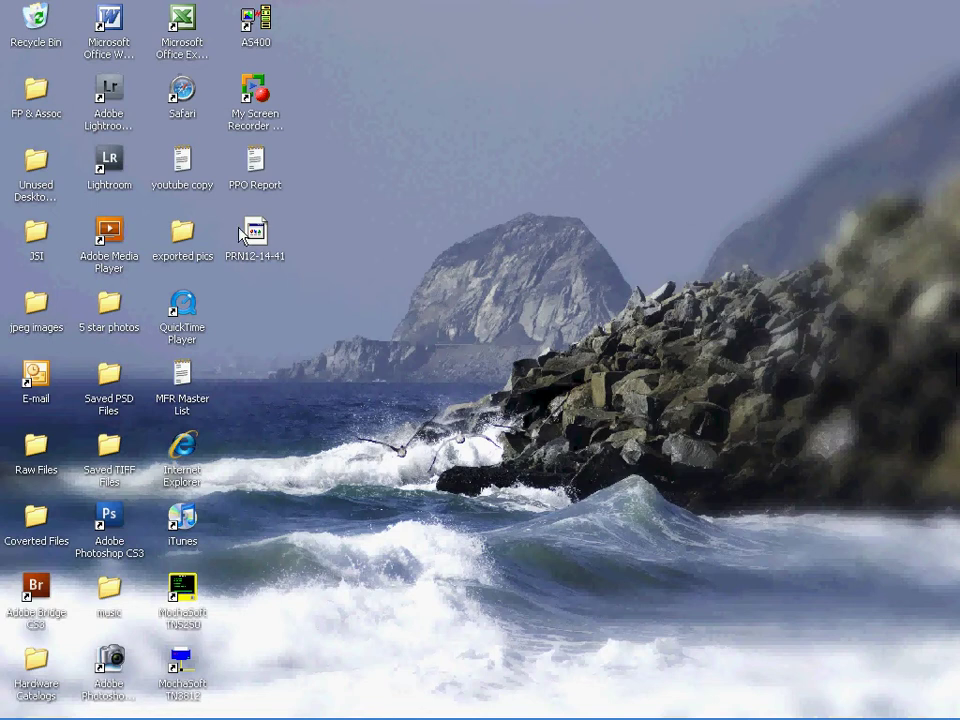
pyautogui.doubleClick(256, 234)
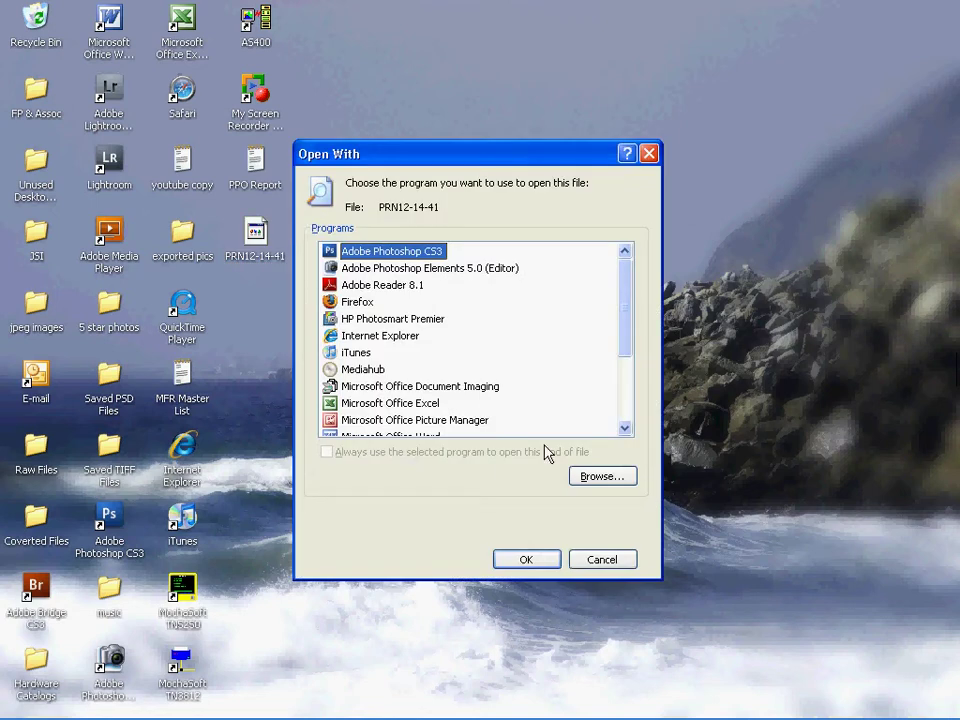
pyautogui.click(624, 428)
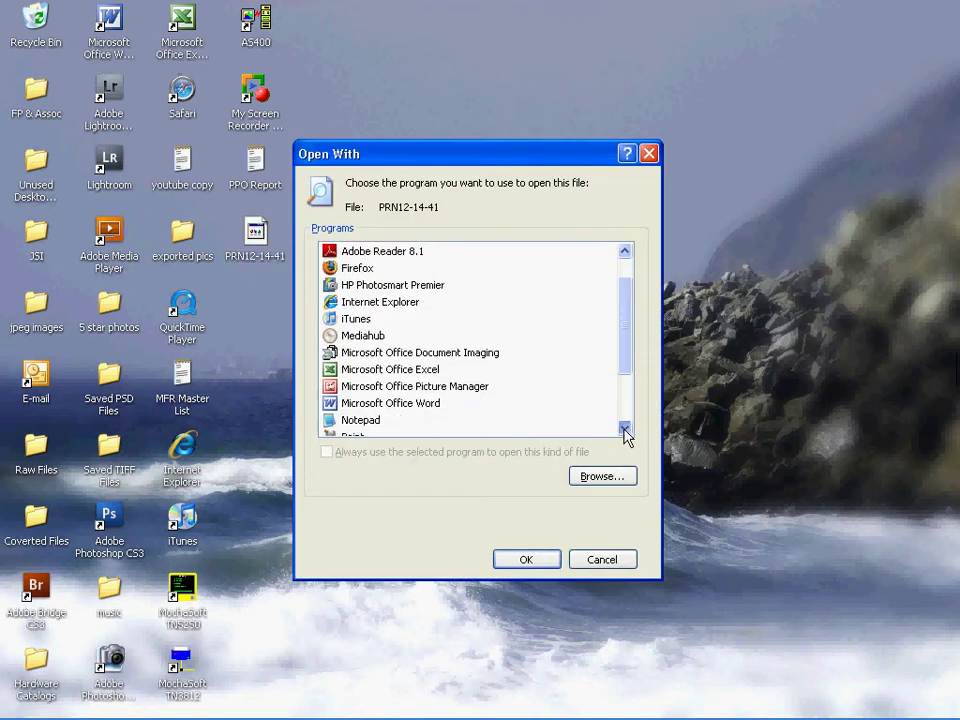
pyautogui.click(624, 428)
pyautogui.click(624, 428)
pyautogui.click(624, 428)
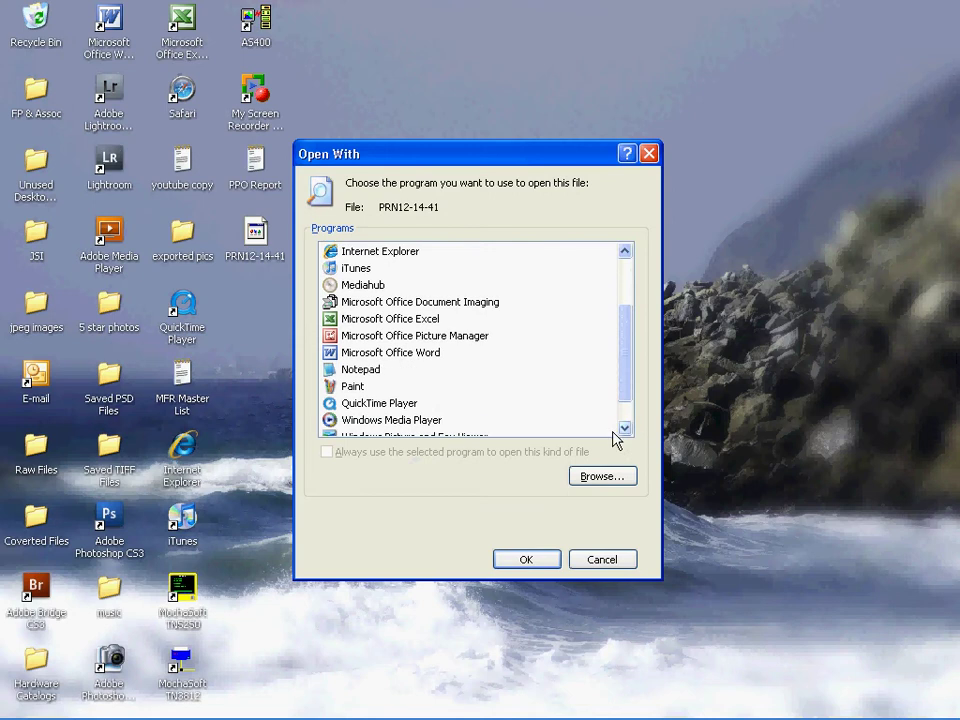
pyautogui.click(360, 371)
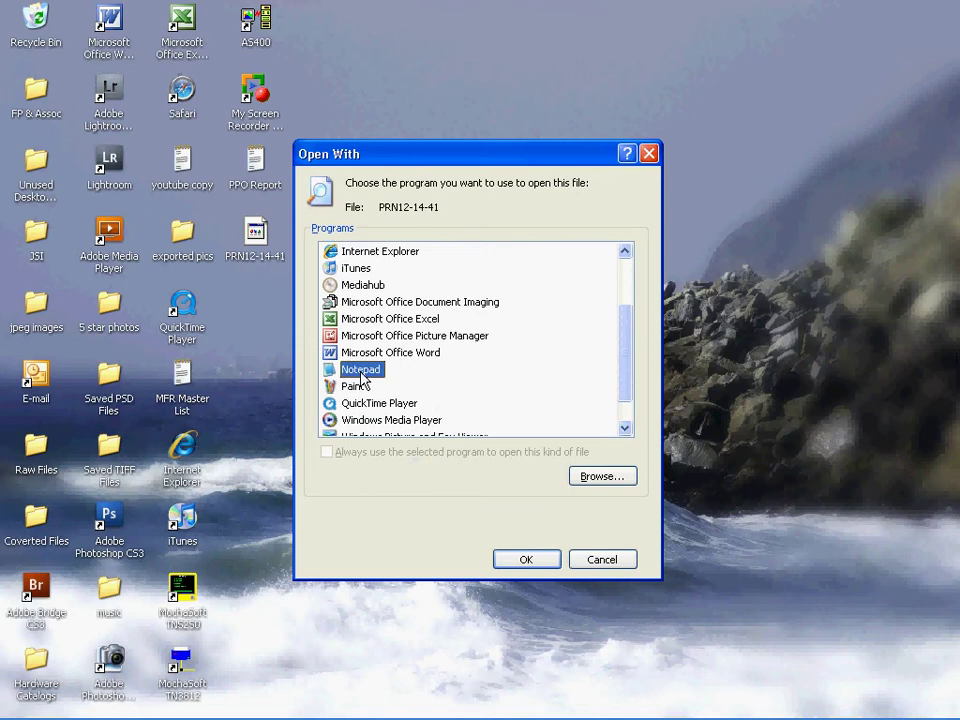
pyautogui.click(527, 563)
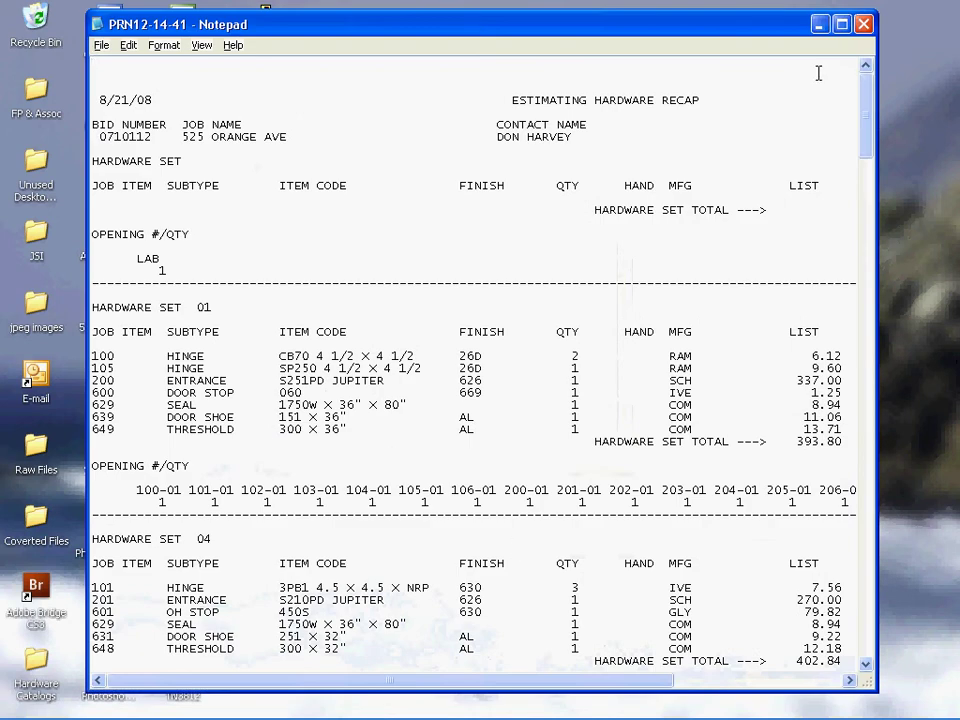
pyautogui.click(842, 24)
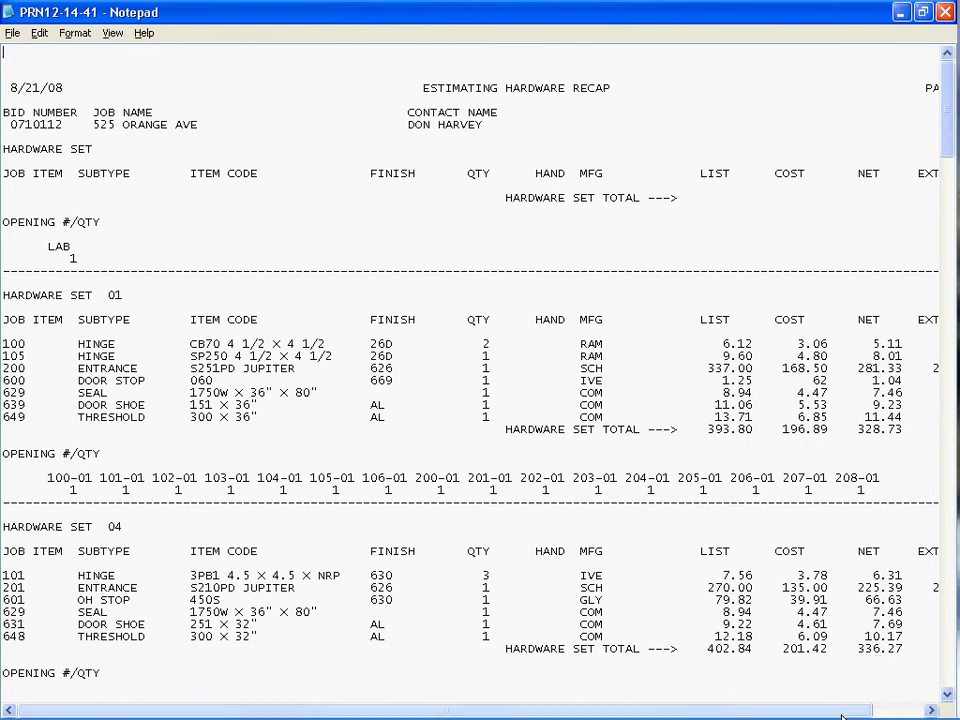
# Step: Examine the full hardware recap, including the Ext Net column and the items, prices and openings of every hardware set through 21
pyautogui.click(929, 710)
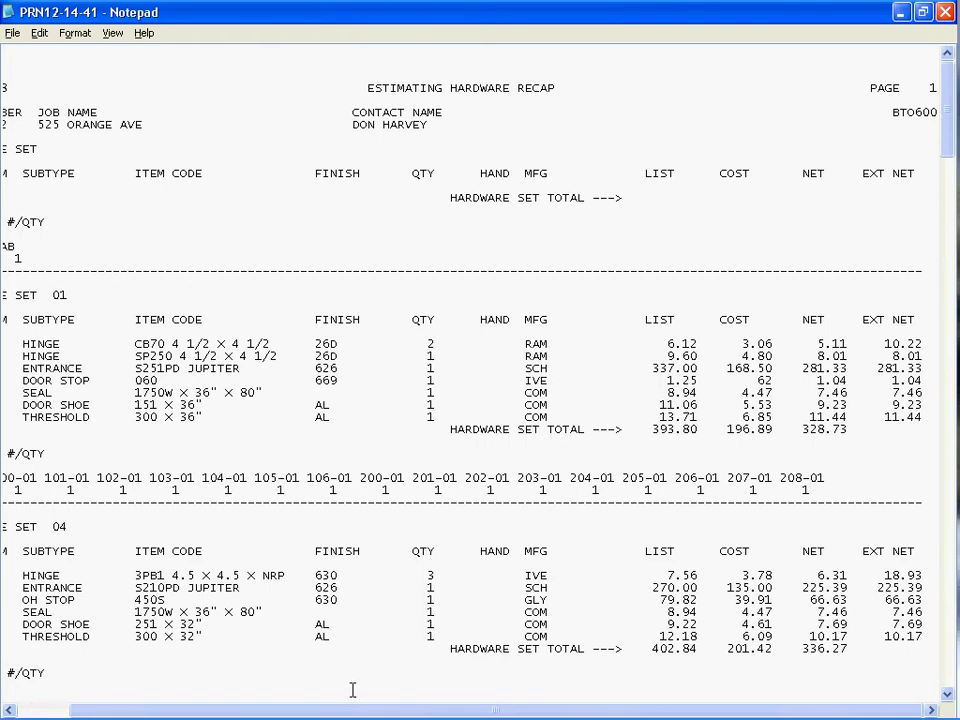
pyautogui.moveTo(318, 713); pyautogui.dragTo(262, 711)
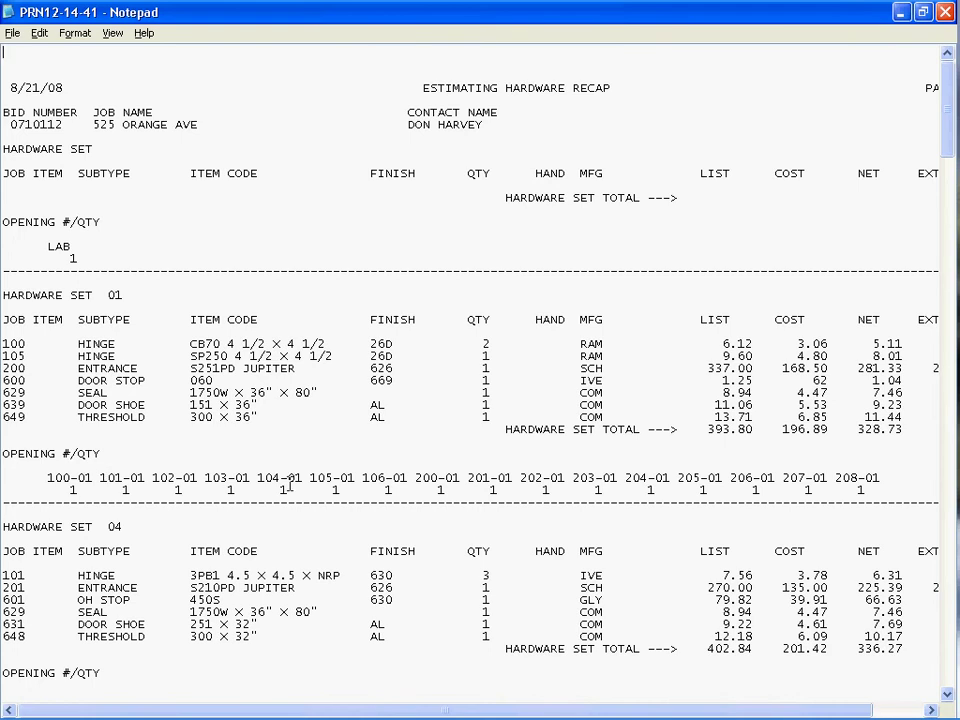
pyautogui.scroll(-1, 185, 498)
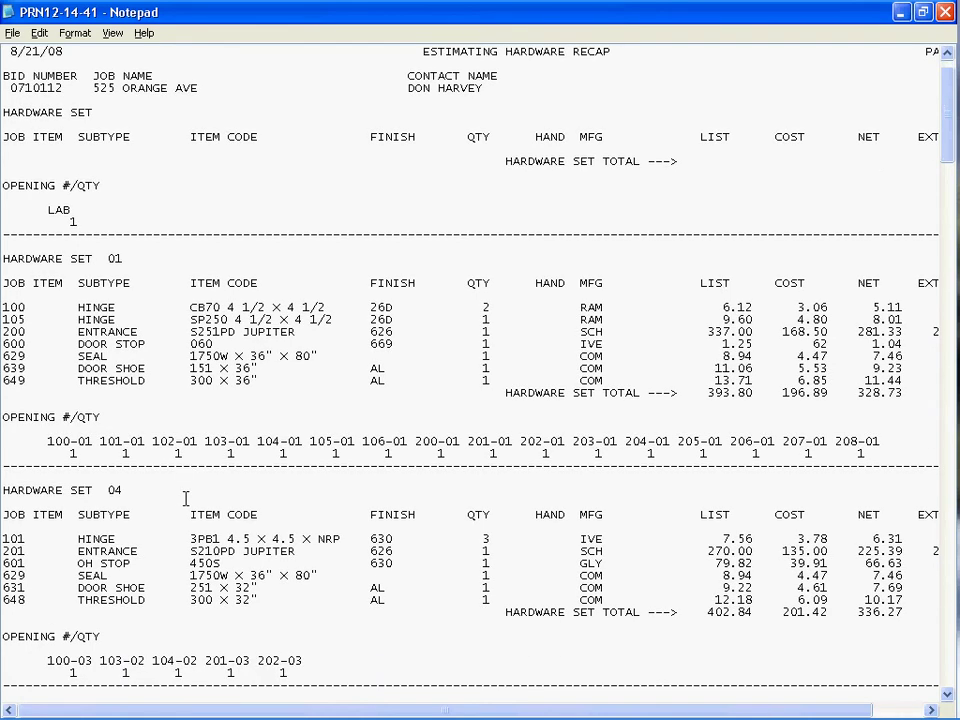
pyautogui.scroll(-3, 185, 498)
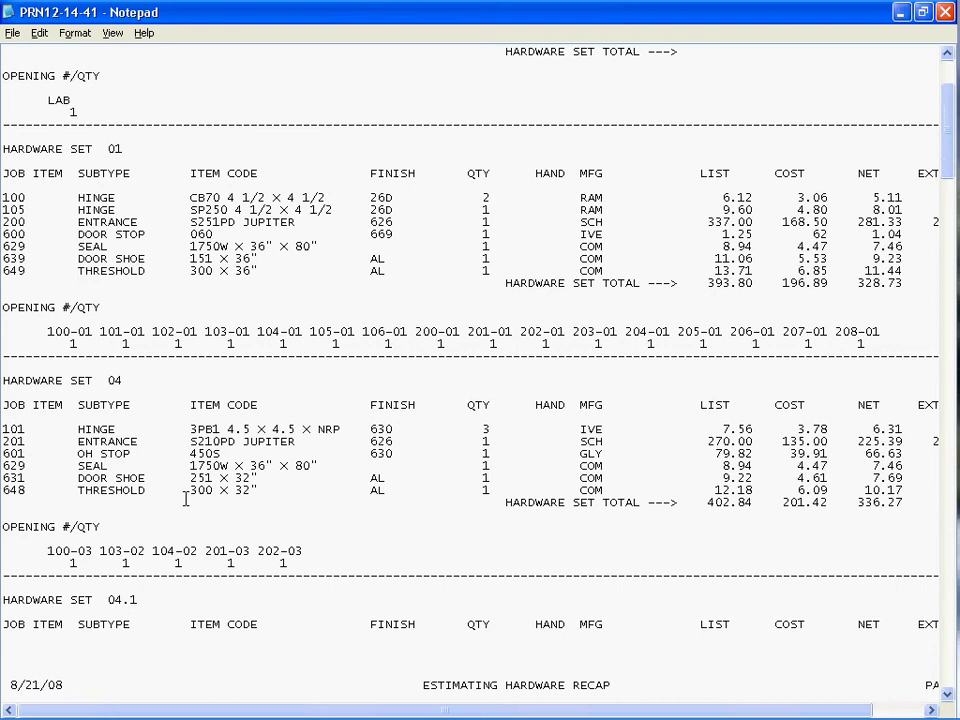
pyautogui.scroll(-4, 187, 483)
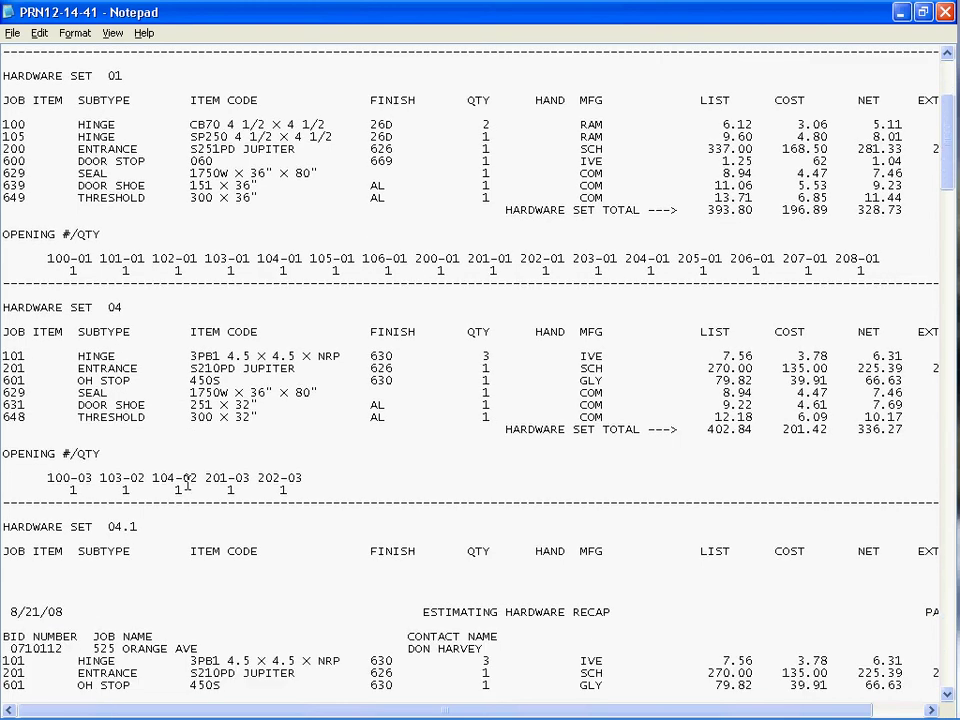
pyautogui.scroll(-3, 187, 483)
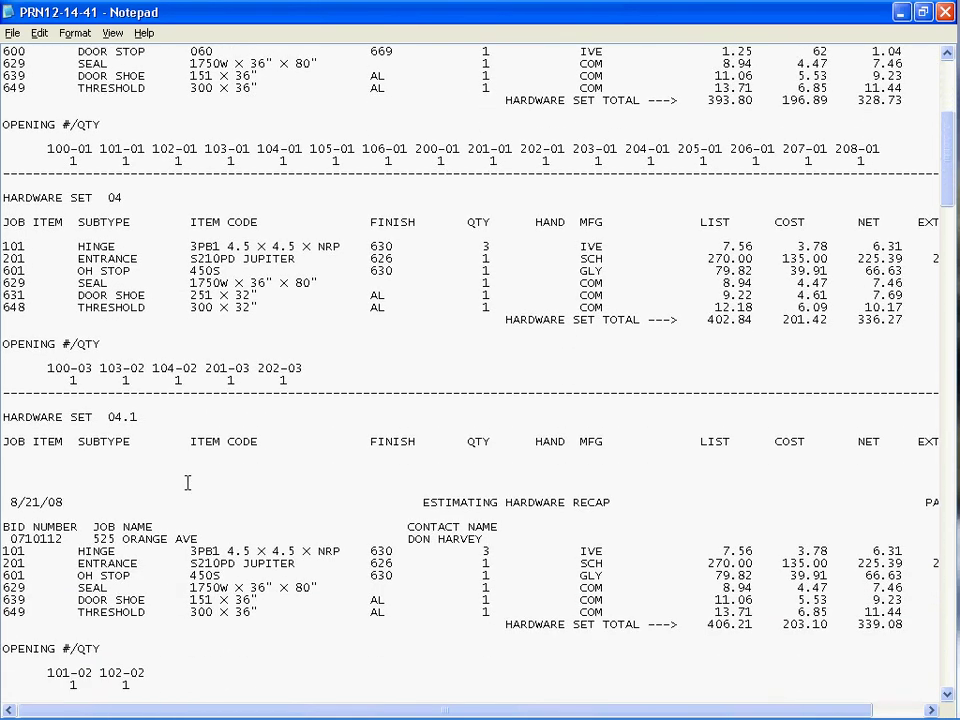
pyautogui.scroll(-1, 187, 483)
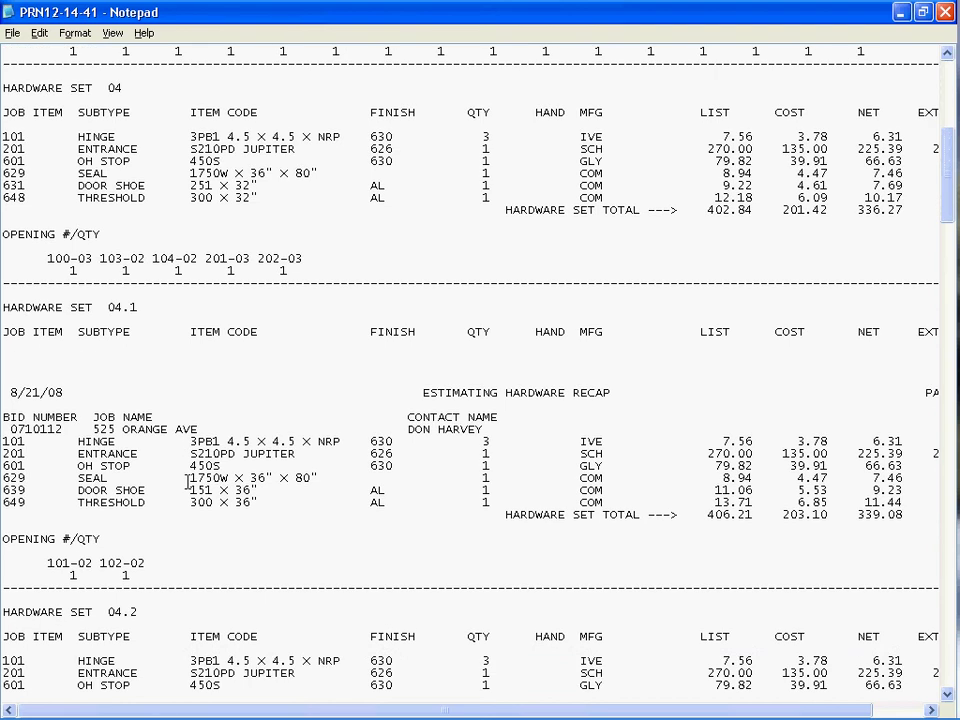
pyautogui.scroll(-3, 187, 483)
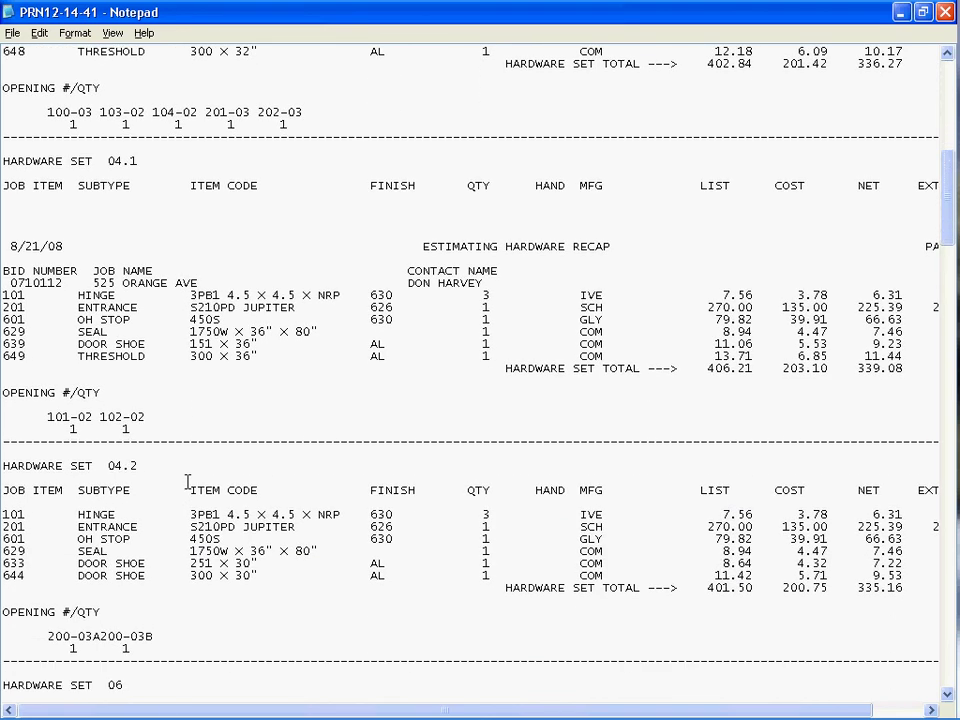
pyautogui.scroll(-5, 187, 482)
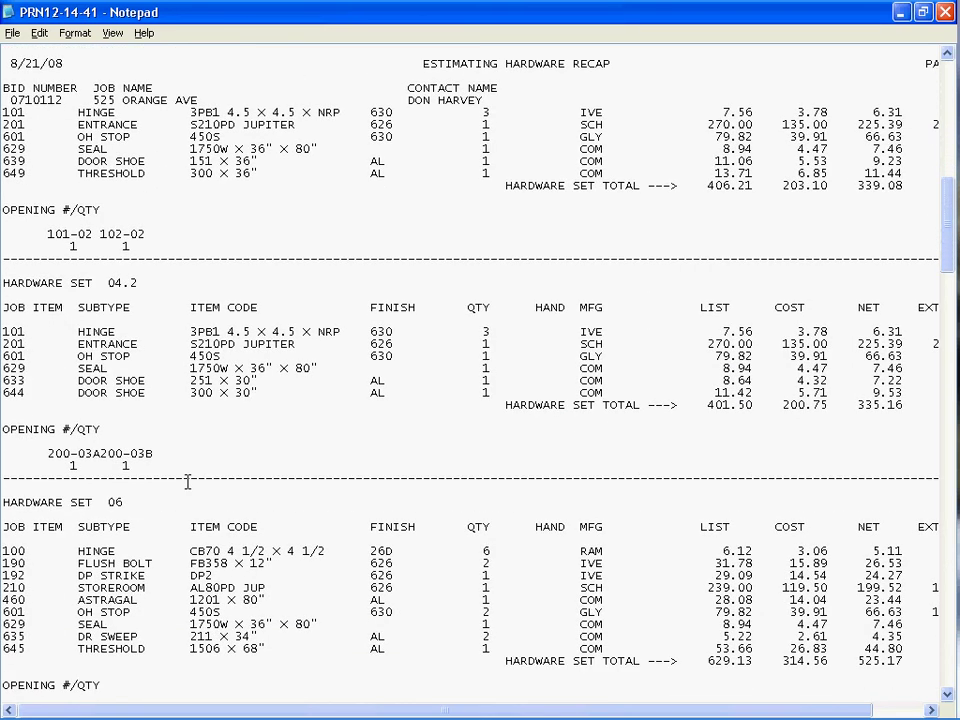
pyautogui.scroll(-2, 187, 482)
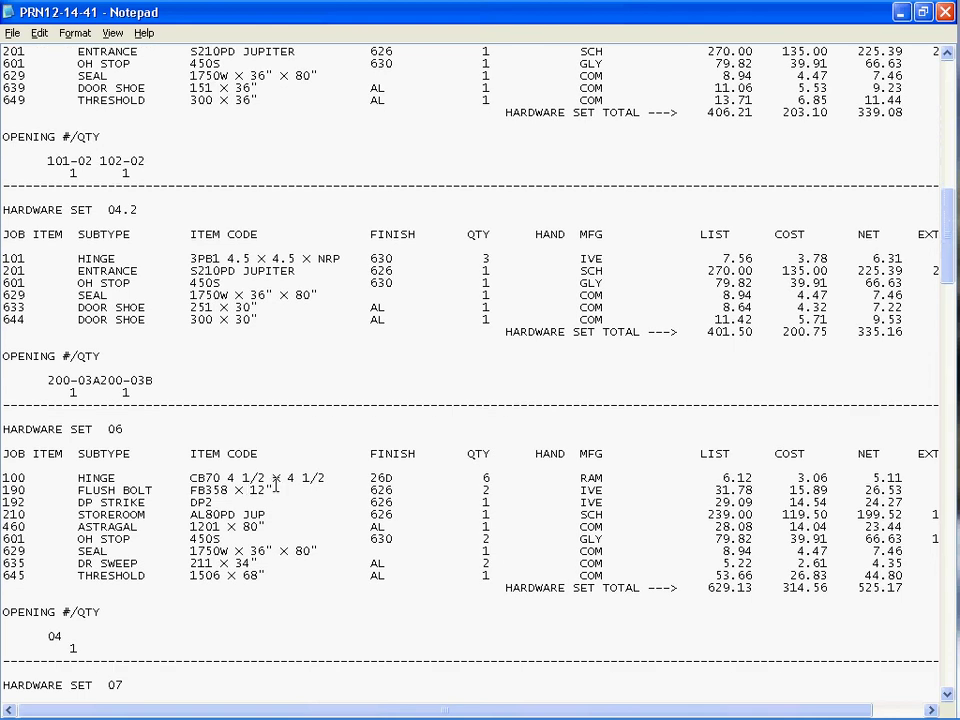
pyautogui.scroll(-1, 275, 488)
pyautogui.scroll(-1, 275, 485)
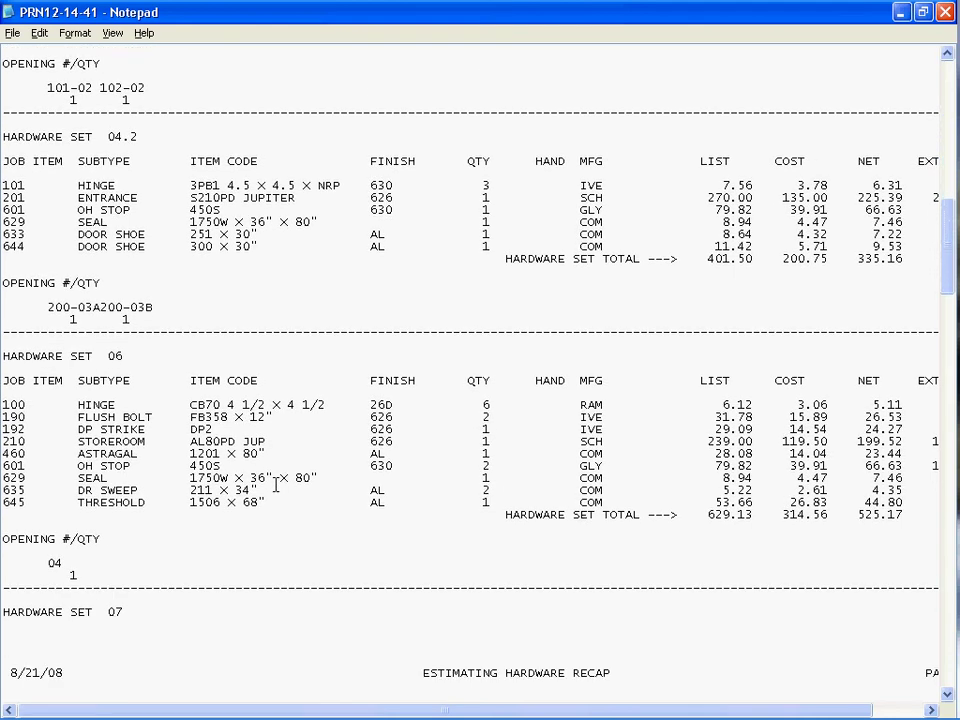
pyautogui.scroll(-4, 275, 485)
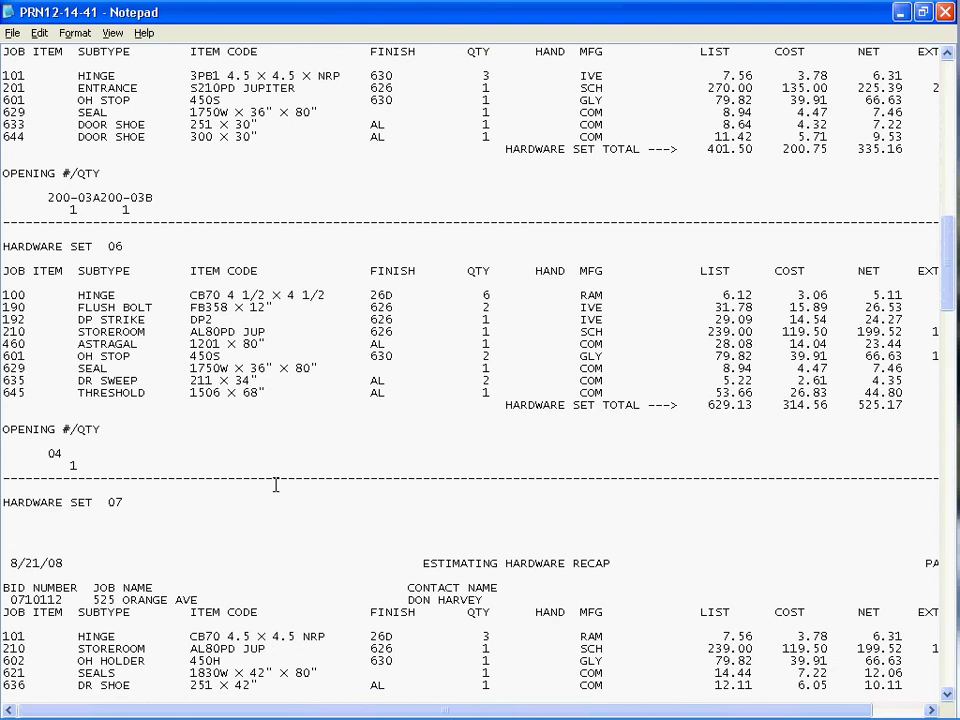
pyautogui.scroll(-7, 275, 485)
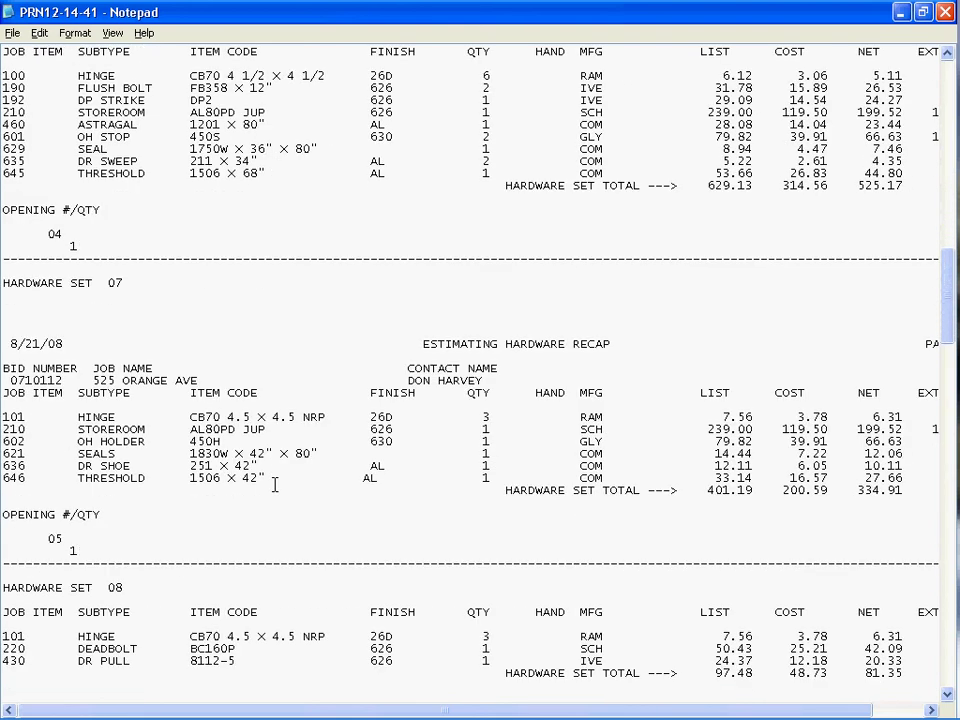
pyautogui.scroll(-7, 274, 484)
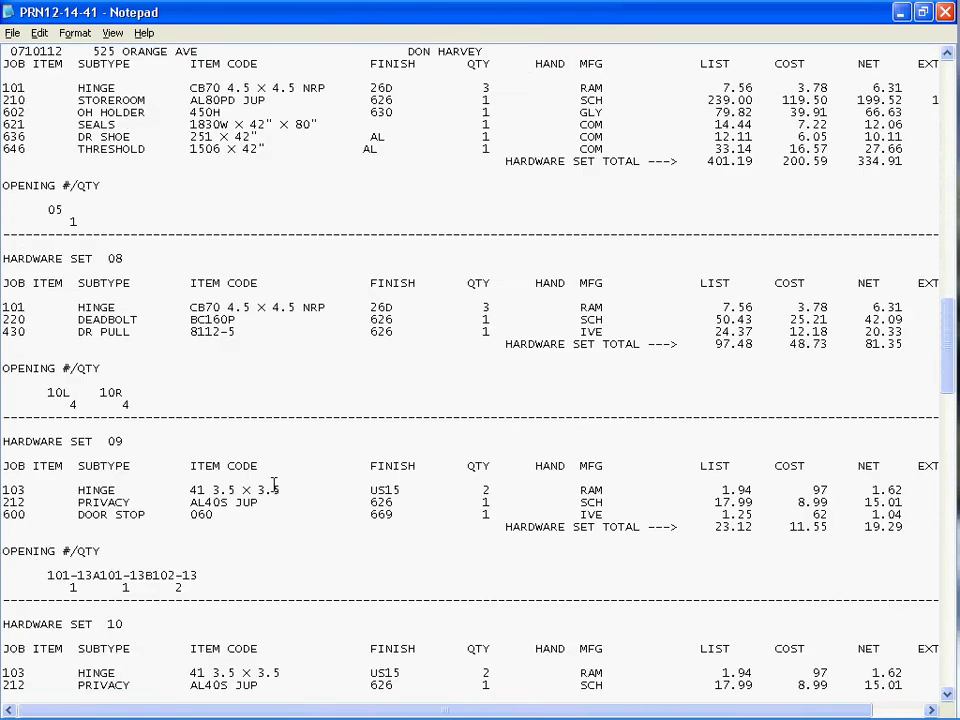
pyautogui.scroll(-5, 274, 485)
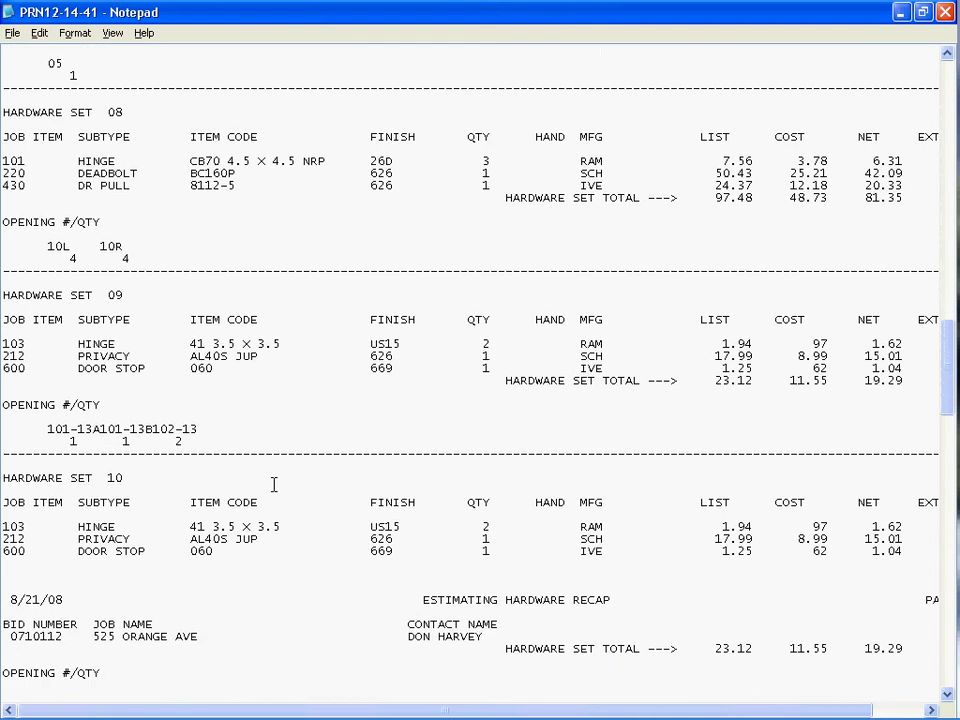
pyautogui.scroll(-7, 274, 485)
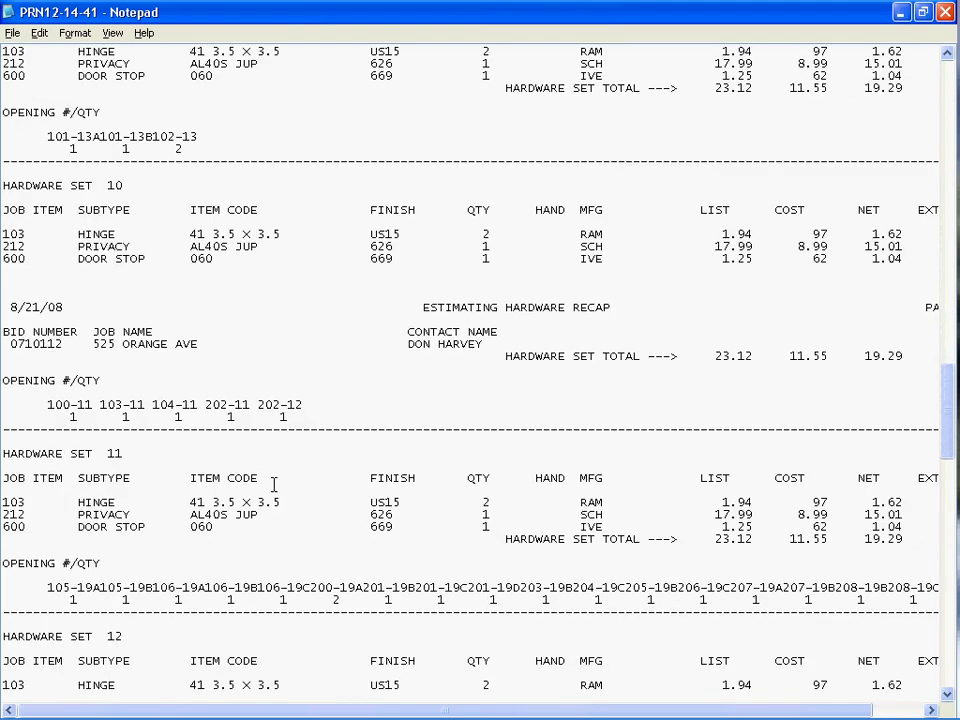
pyautogui.scroll(-3, 274, 484)
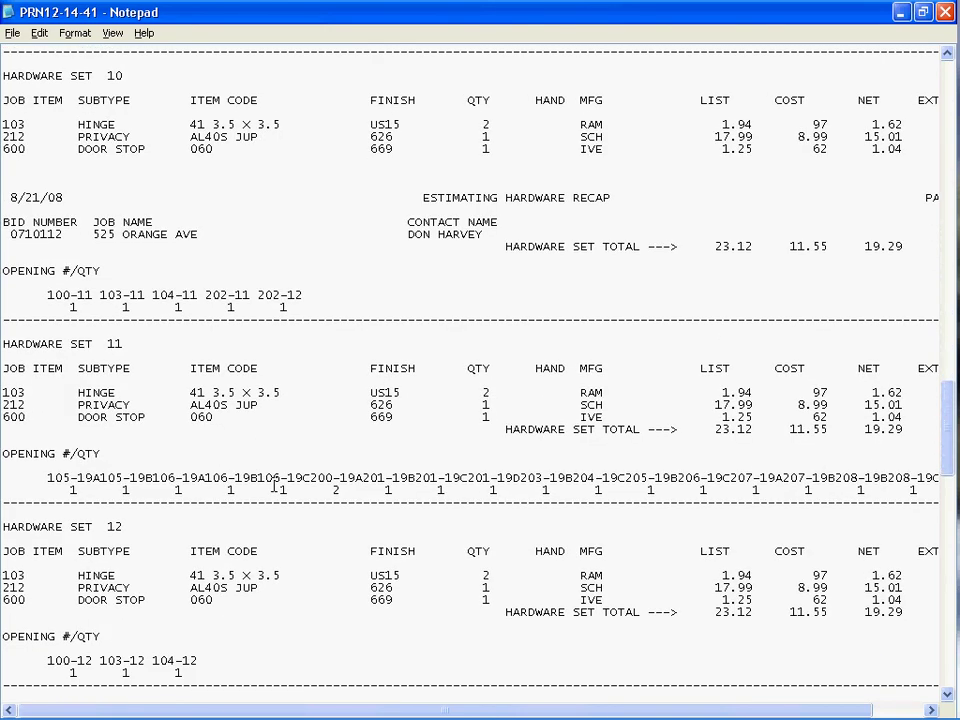
pyautogui.scroll(-5, 274, 485)
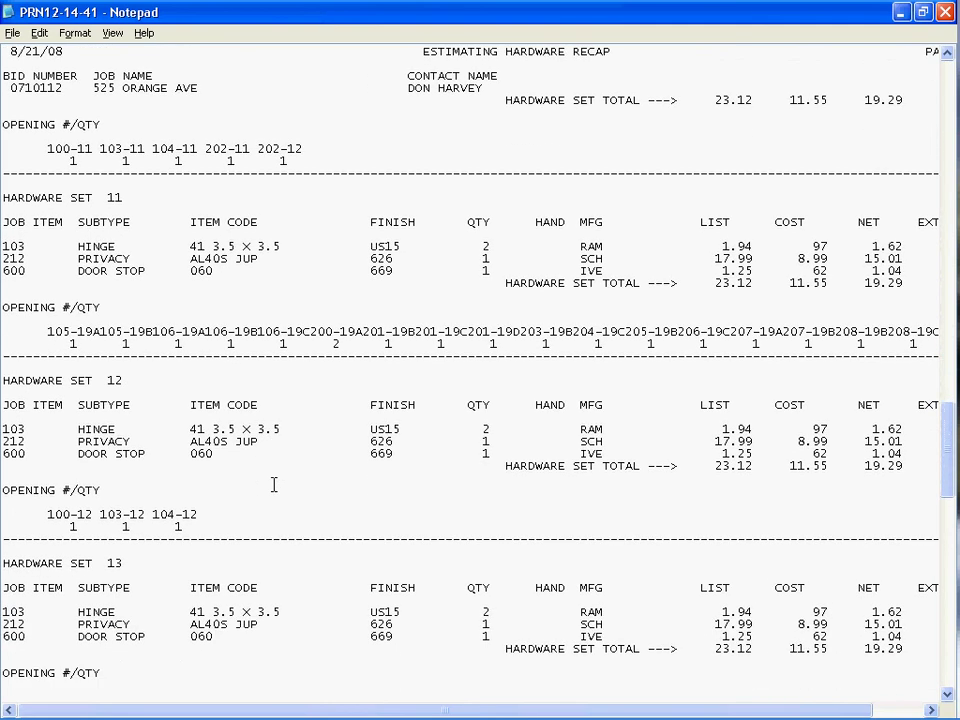
pyautogui.scroll(-9, 274, 485)
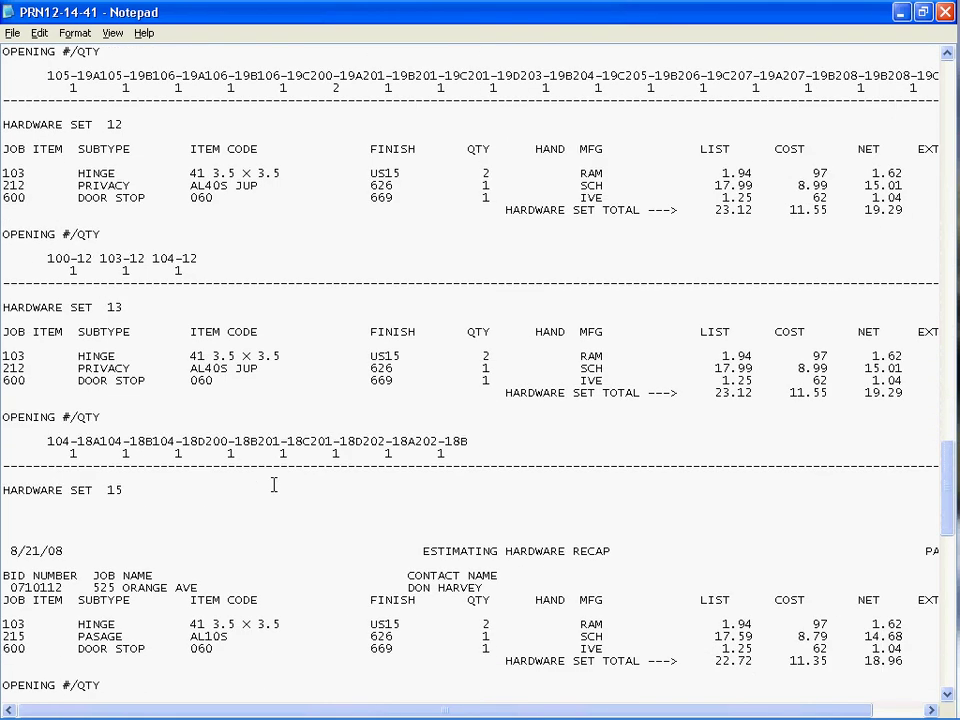
pyautogui.scroll(-6, 274, 484)
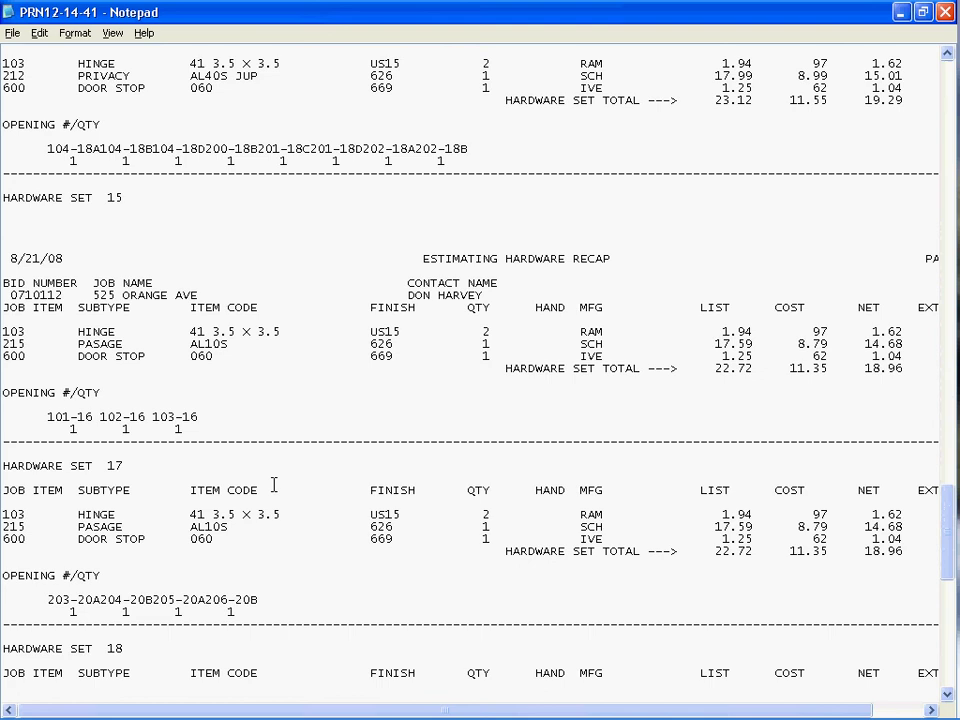
pyautogui.scroll(-3, 274, 485)
pyautogui.scroll(-8, 274, 485)
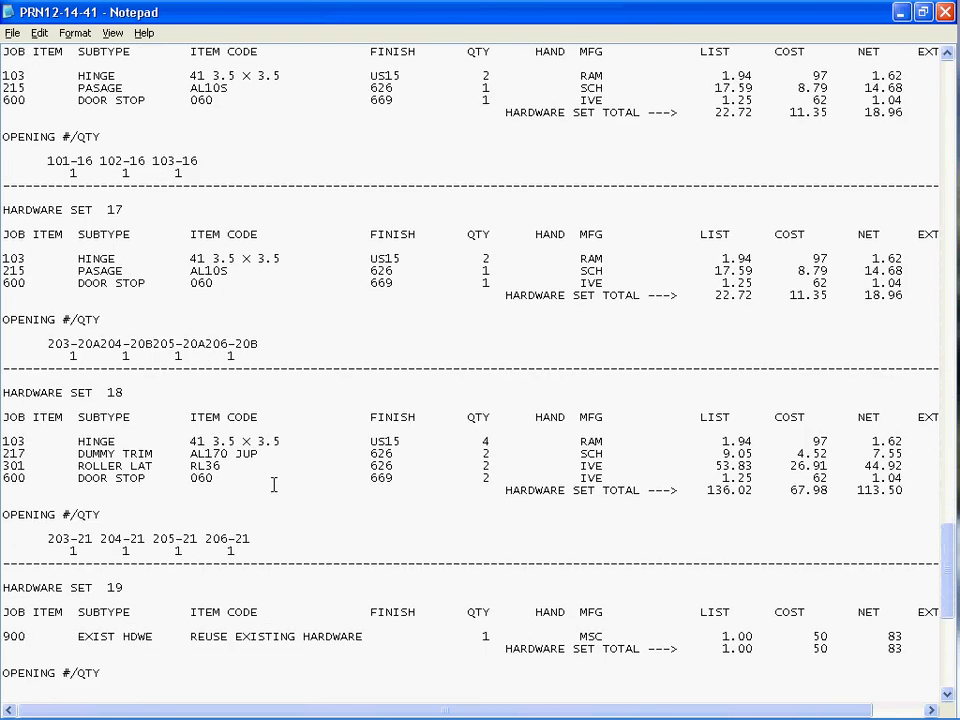
pyautogui.scroll(-2, 274, 485)
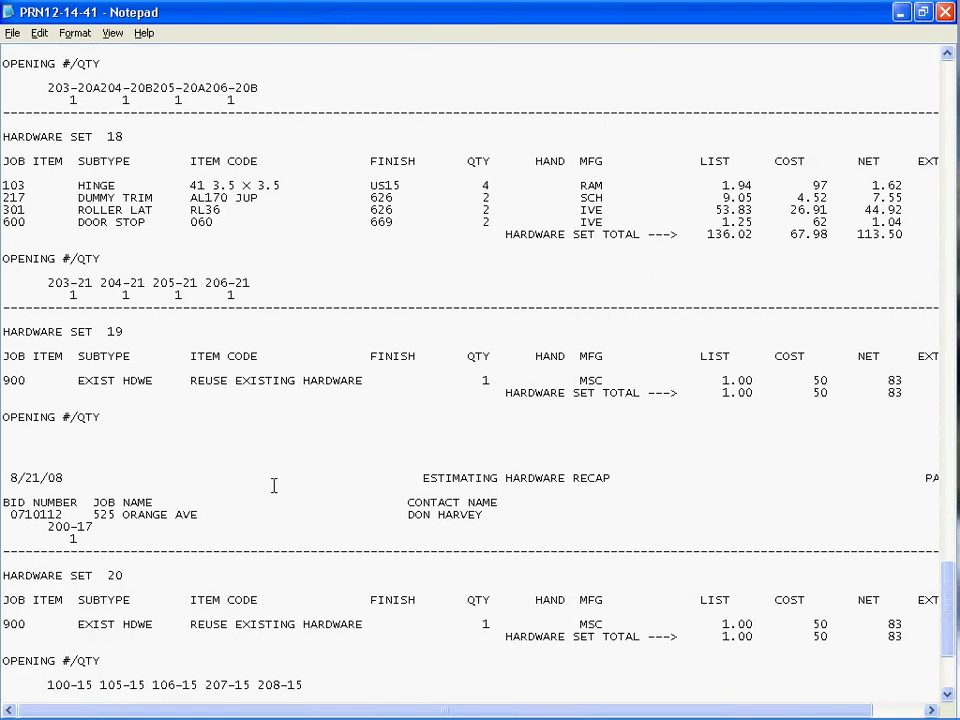
pyautogui.scroll(-1, 274, 485)
pyautogui.scroll(-3, 274, 485)
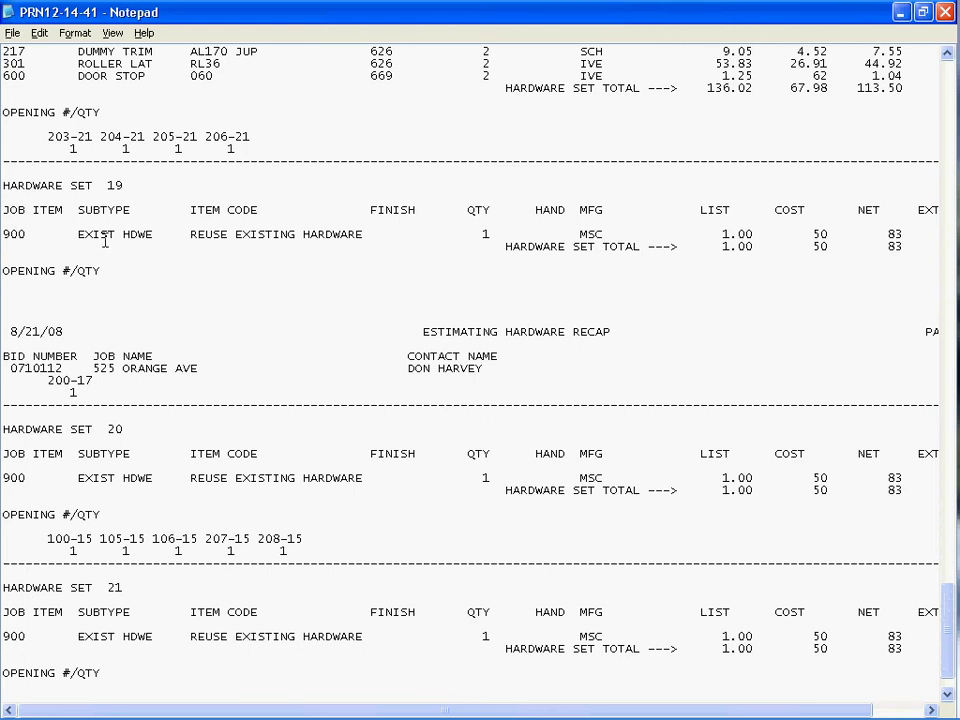
pyautogui.scroll(-2, 300, 229)
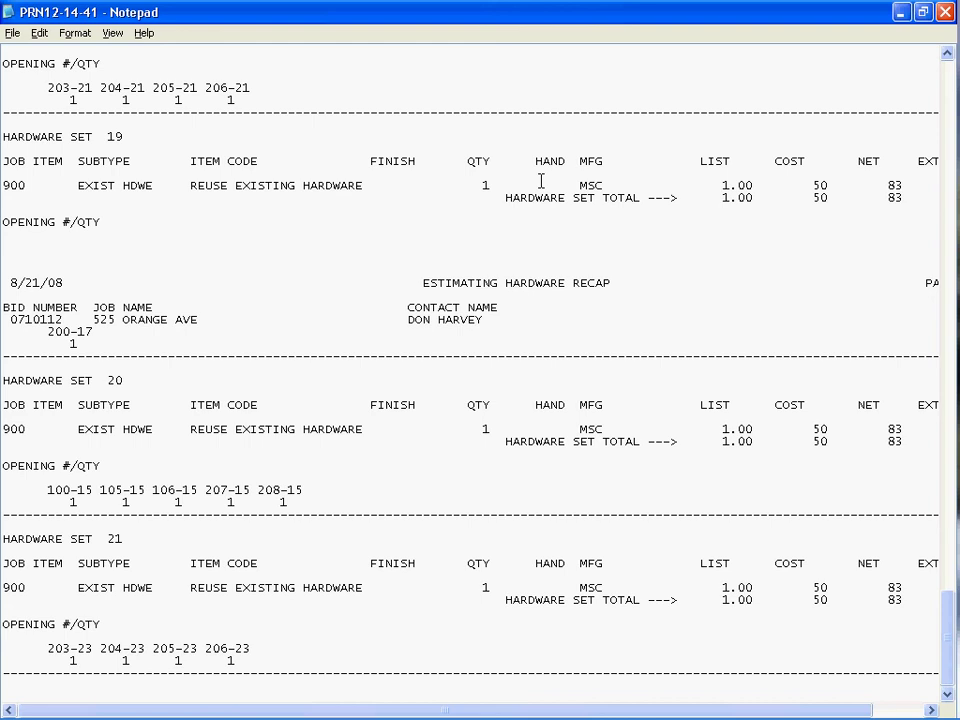
# Step: Delete the repeated page header, from the date line through the bid number line, within Hardware Set 10
pyautogui.scroll(8, 540, 181)
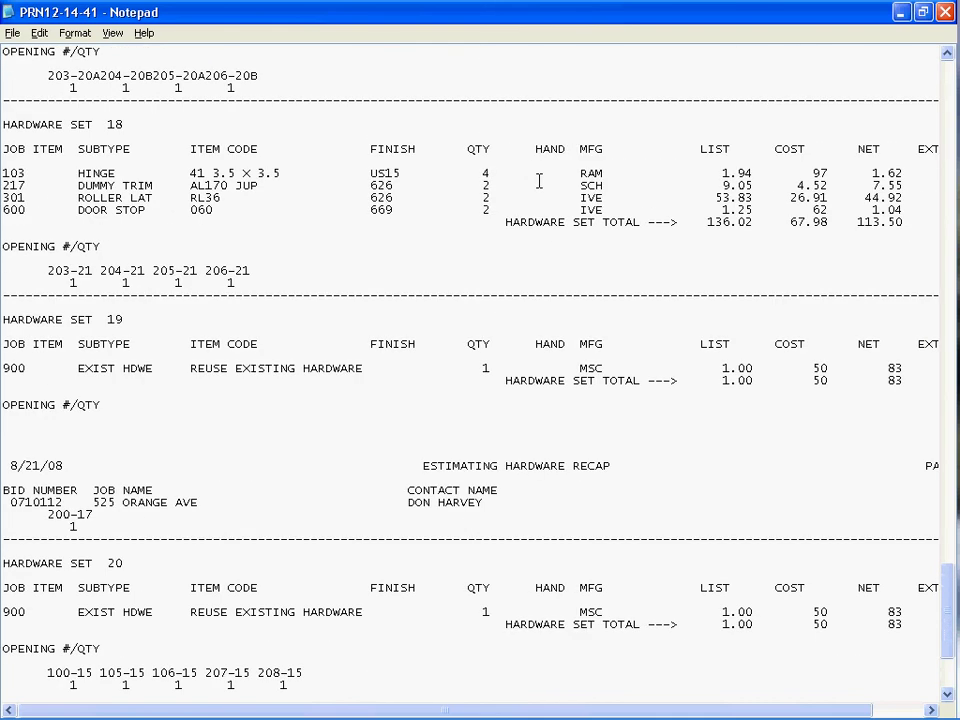
pyautogui.scroll(20, 540, 181)
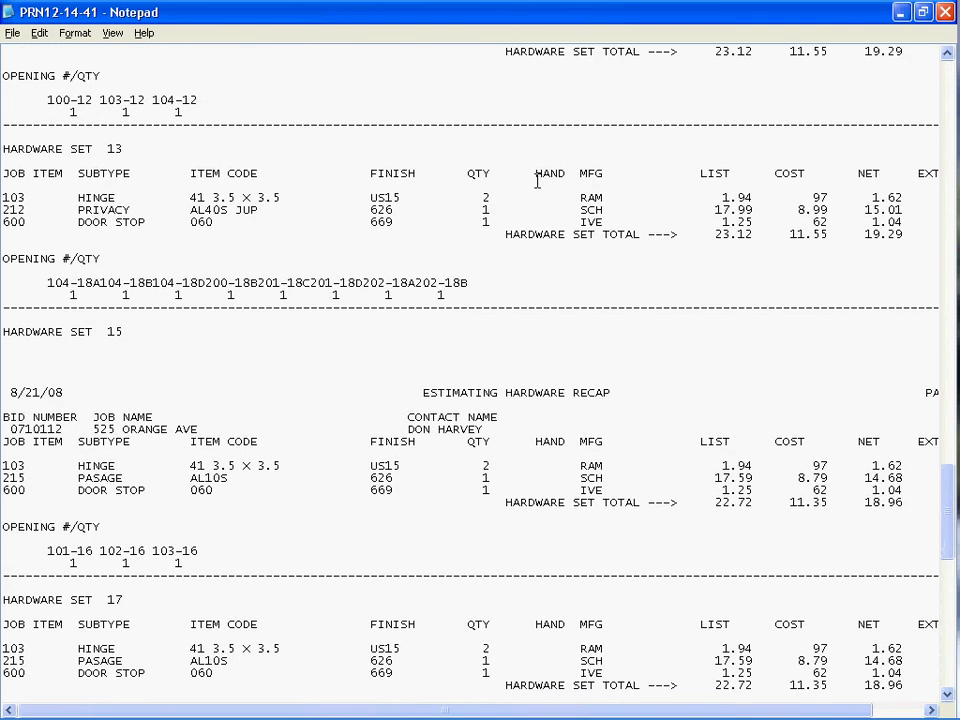
pyautogui.scroll(16, 537, 181)
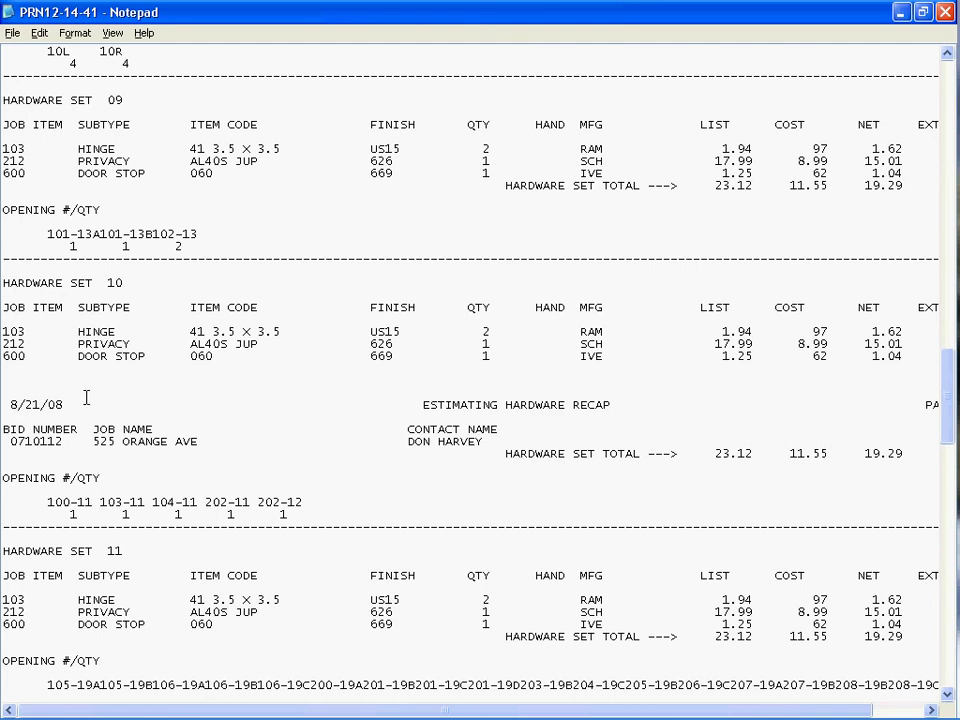
pyautogui.moveTo(10, 404); pyautogui.dragTo(11, 455)
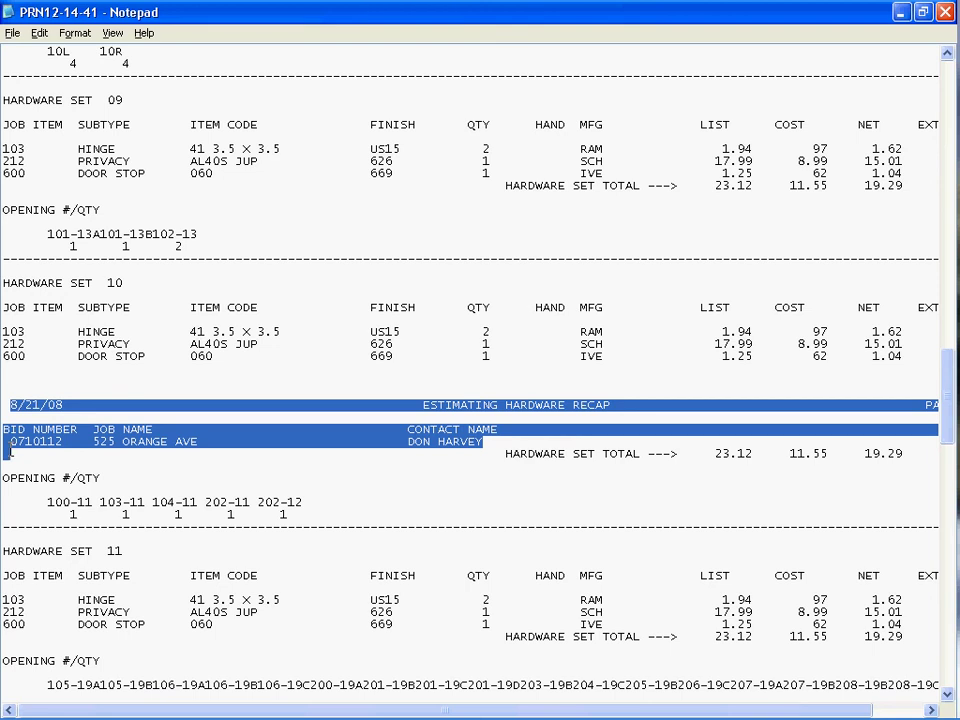
pyautogui.press('Delete')
# Step: Delete the repeated page header together with the column headings line beneath it in Hardware Set 07
pyautogui.scroll(17, 10, 440)
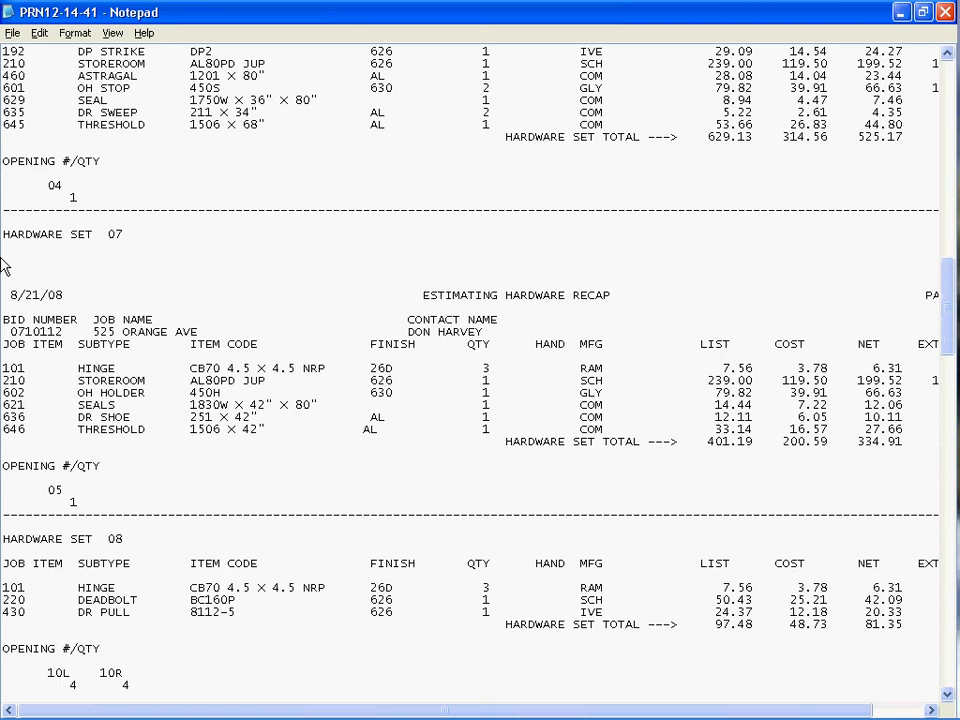
pyautogui.moveTo(5, 292); pyautogui.dragTo(15, 346)
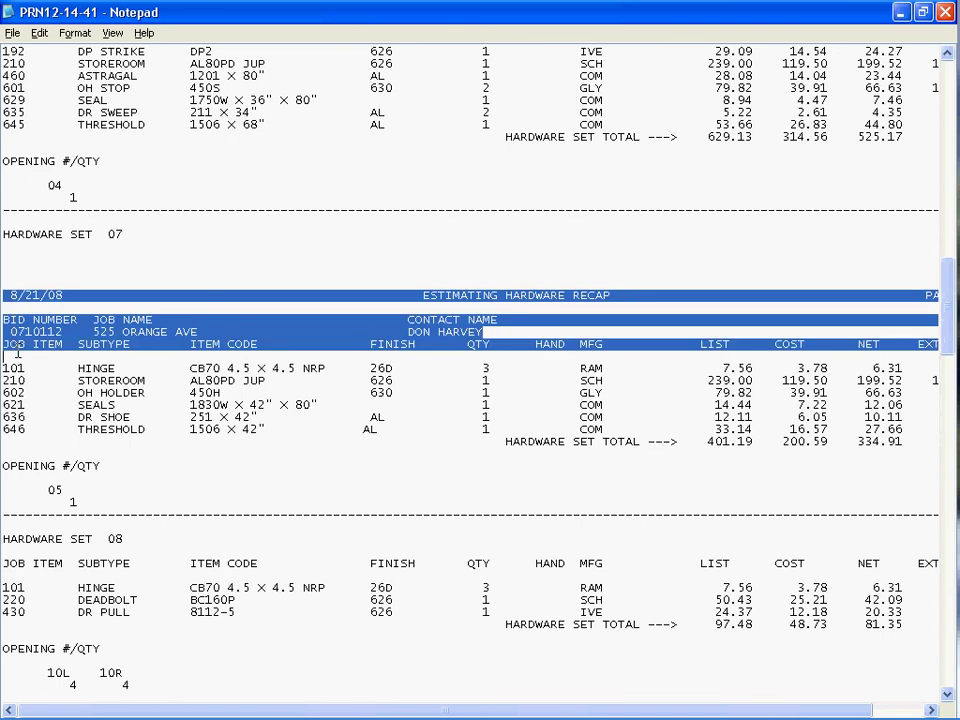
pyautogui.moveTo(9, 293); pyautogui.dragTo(8, 355)
pyautogui.press('Delete')
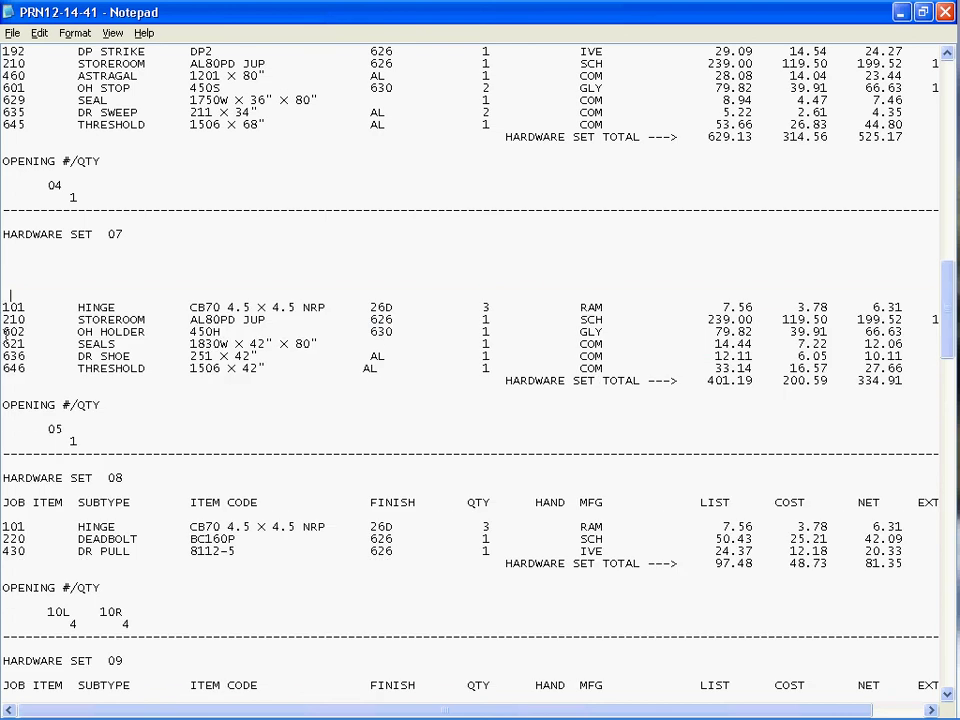
# Step: Delete the text from the column headings line through the repeated page header in Hardware Set 04.1
pyautogui.scroll(8, 5, 290)
pyautogui.scroll(6, 5, 289)
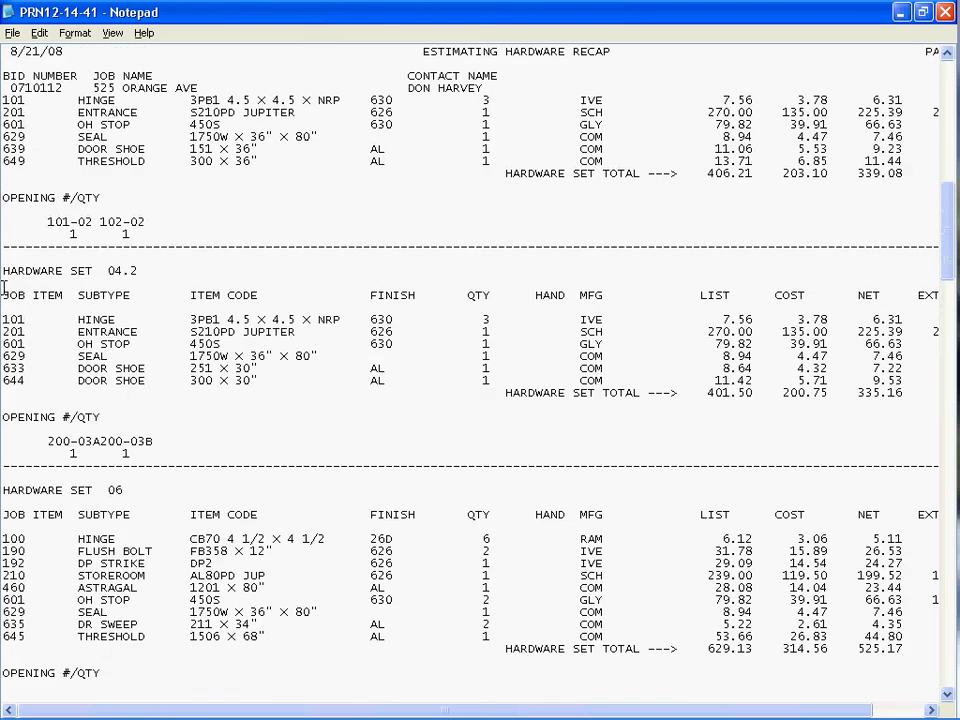
pyautogui.scroll(5, 5, 289)
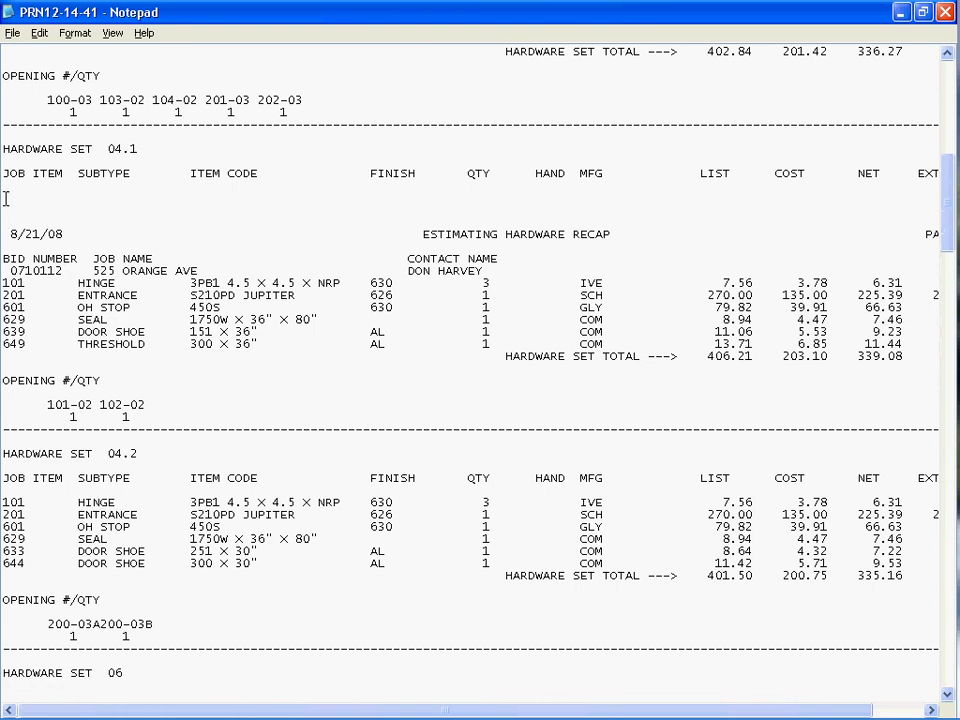
pyautogui.moveTo(5, 175); pyautogui.dragTo(8, 280)
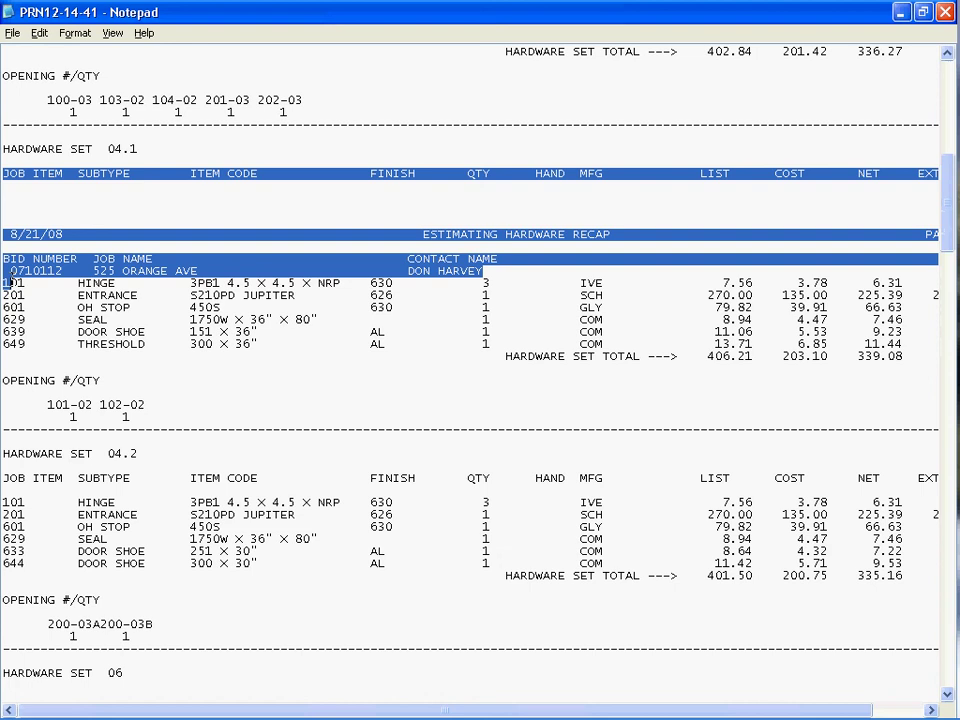
pyautogui.press('Delete')
pyautogui.scroll(16, 12, 275)
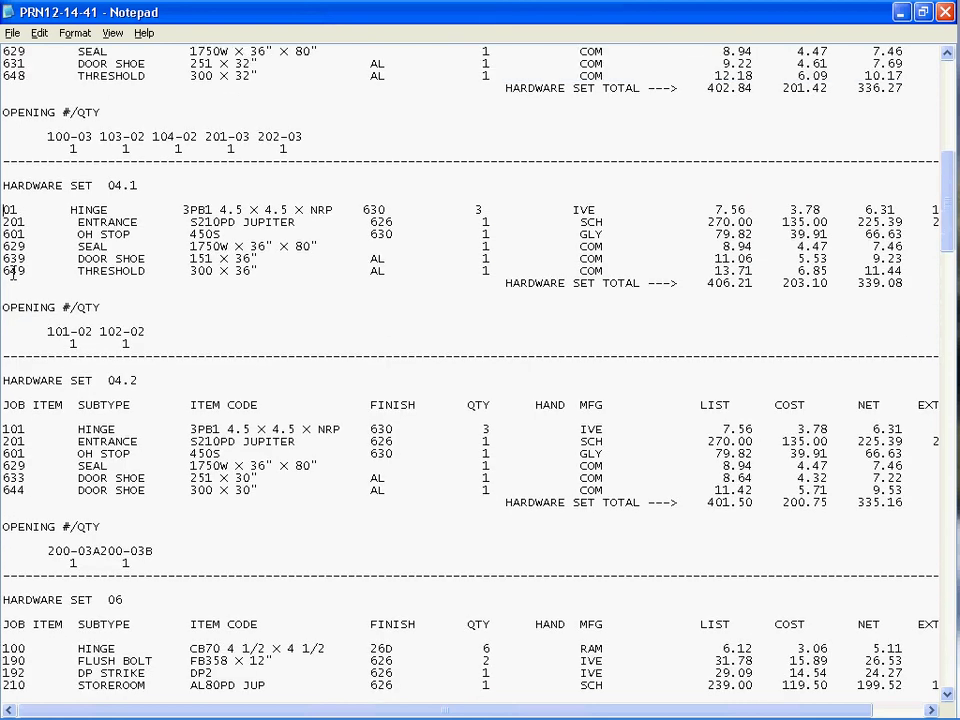